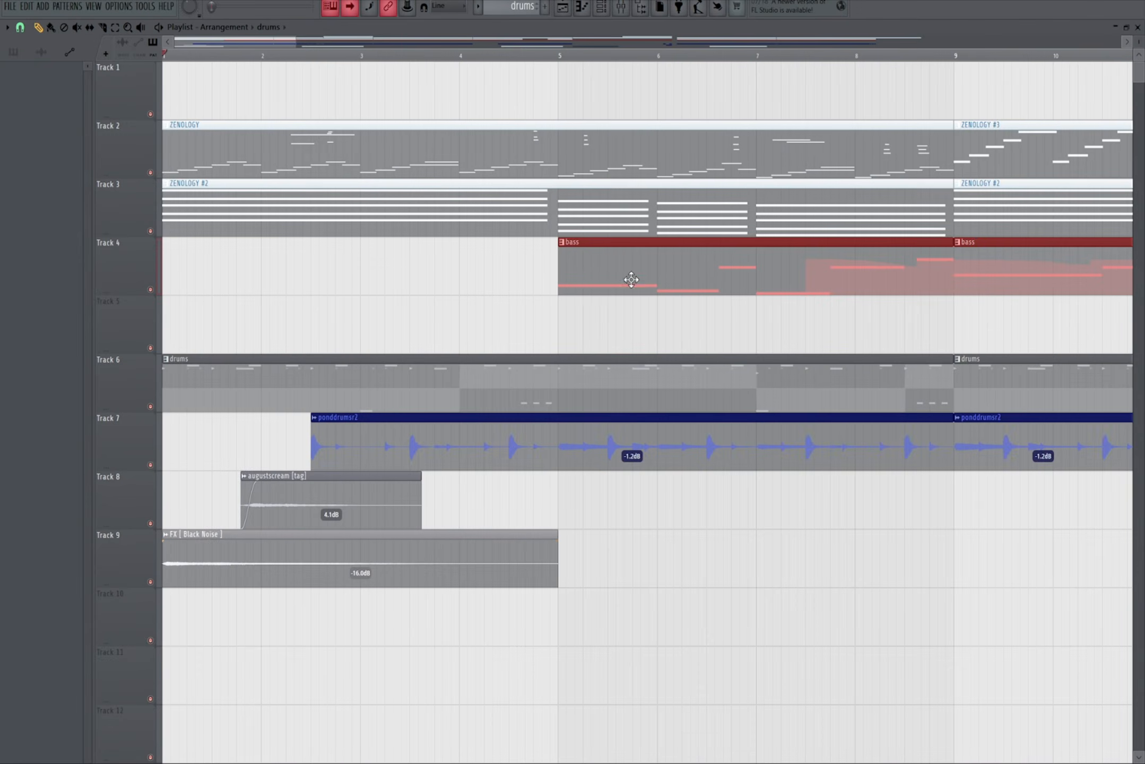
Open the ZENOLOGY #2 pattern's notes and view the preset browser of its ZENOLOGY instrument.
{"action": "scroll", "coordinate": [459, 229], "scroll_direction": "down", "scroll_amount": 2}
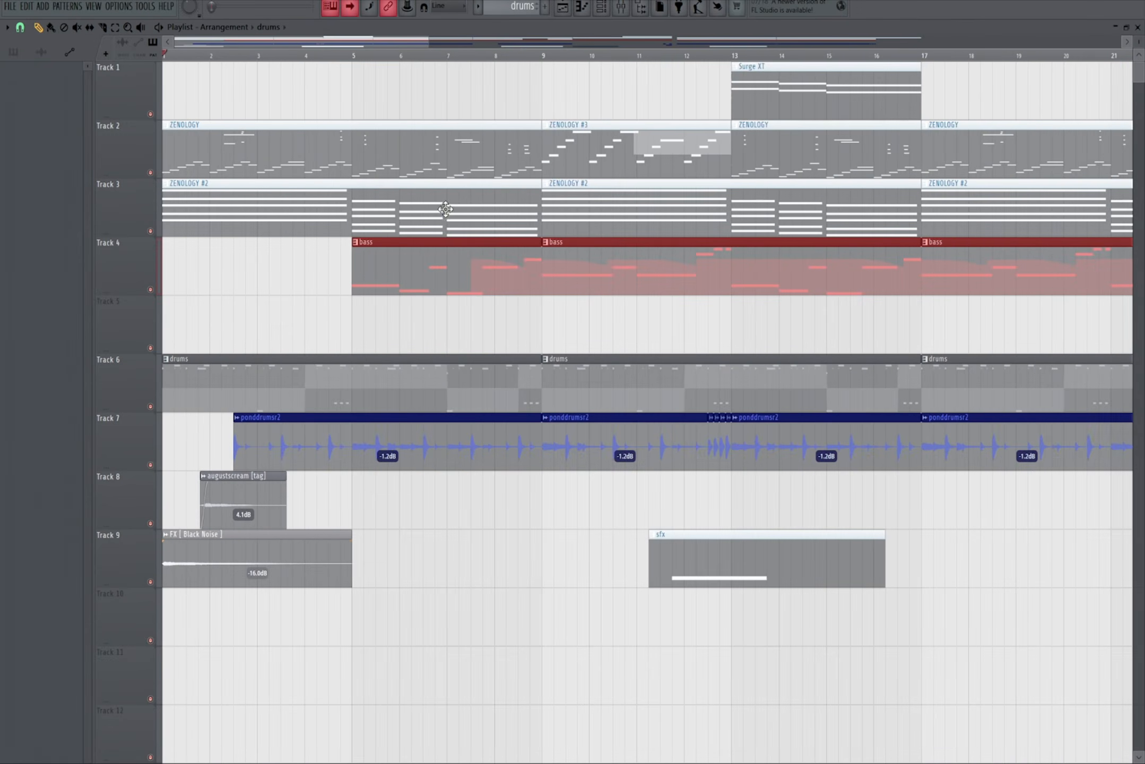
{"action": "double_click", "coordinate": [445, 209]}
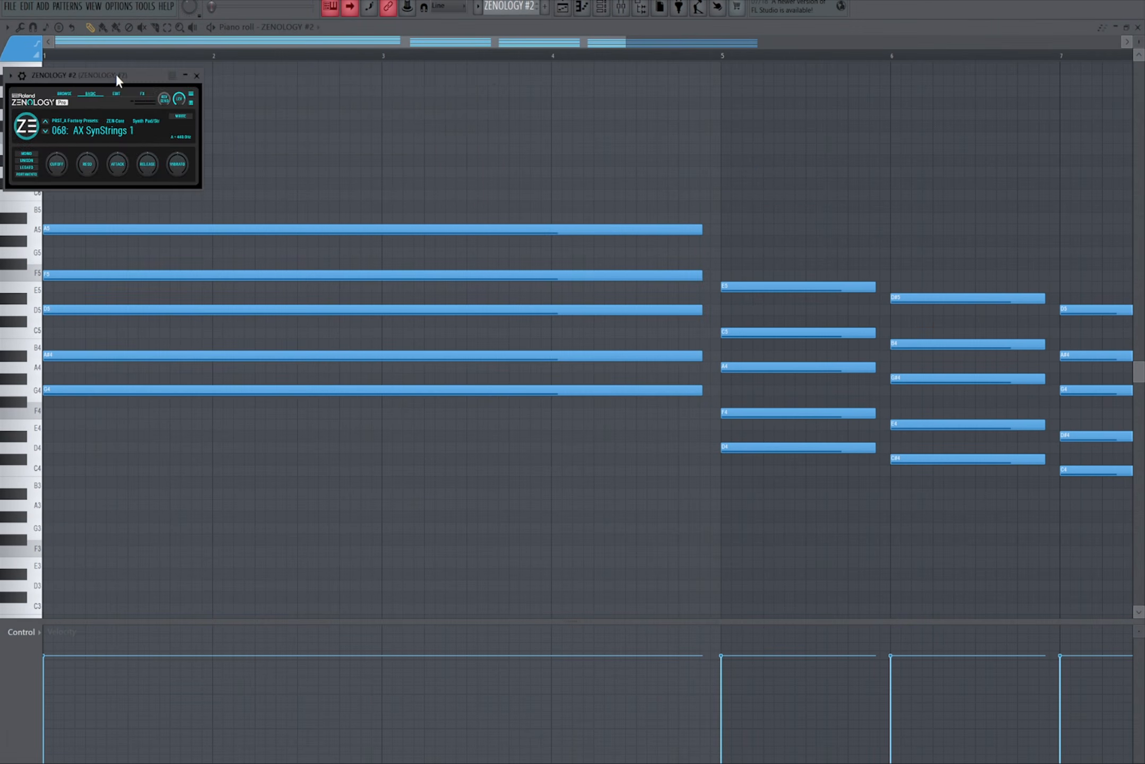
{"action": "left_click_drag", "start_coordinate": [117, 78], "coordinate": [408, 96]}
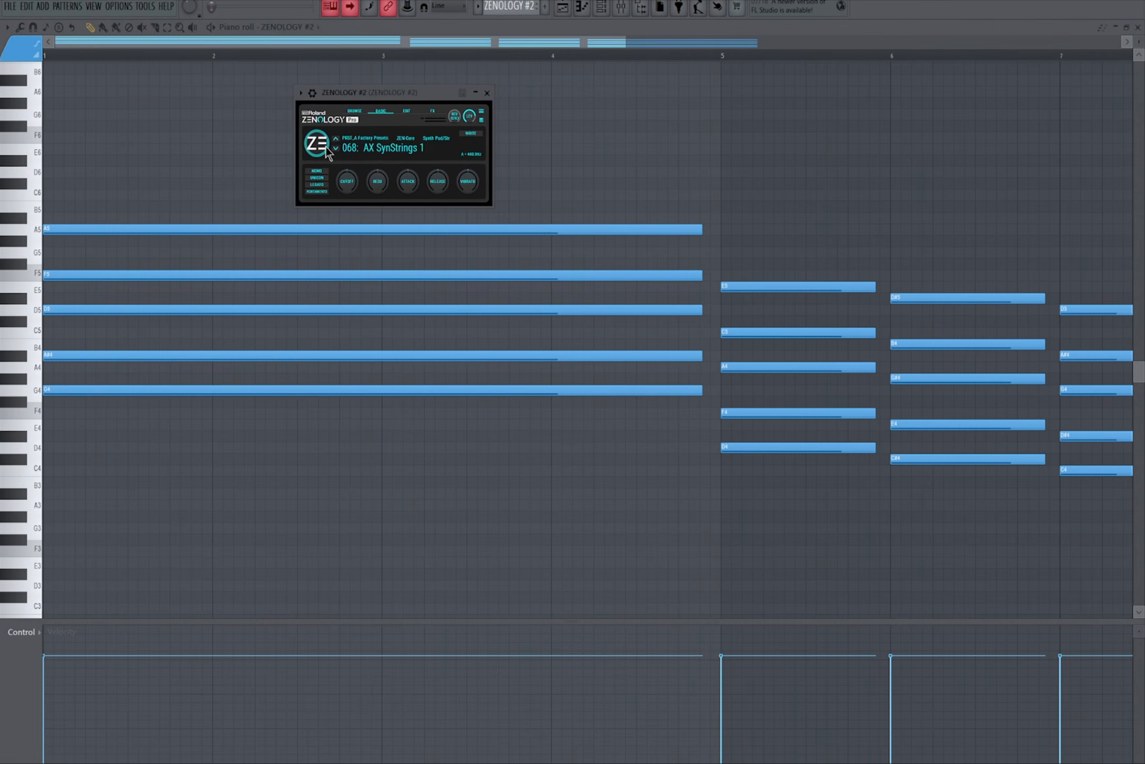
{"action": "left_click", "coordinate": [320, 135]}
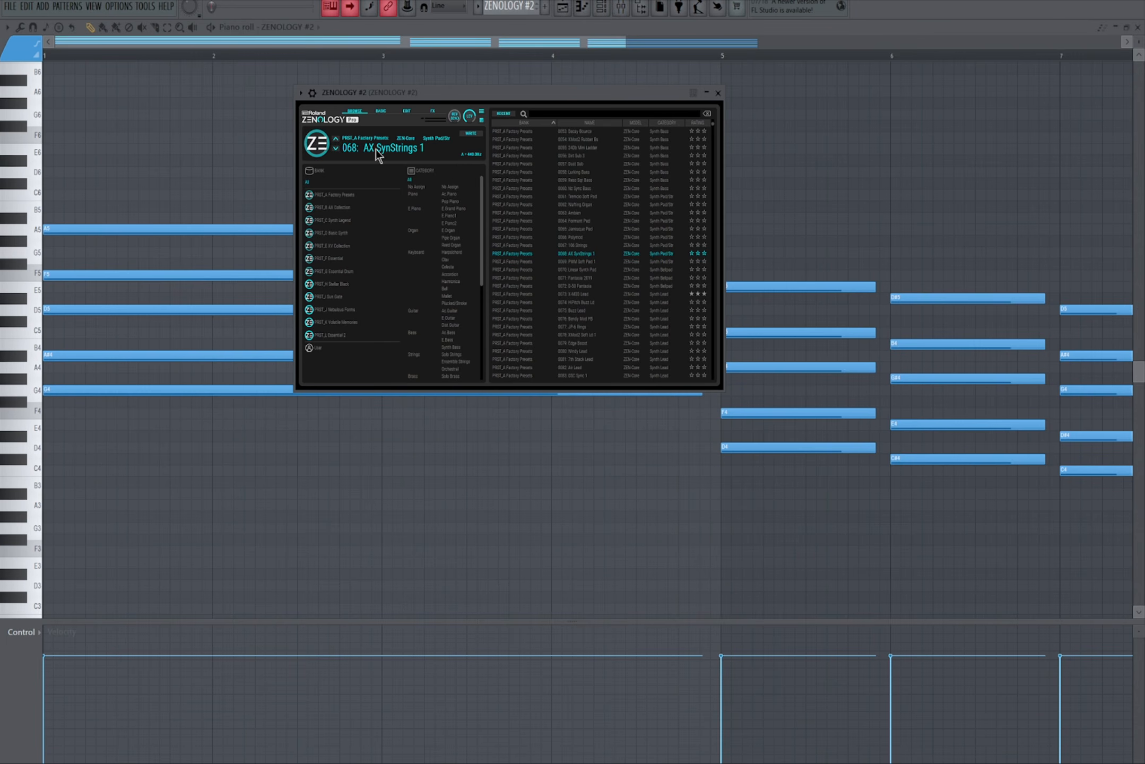
{"action": "left_click", "coordinate": [718, 93]}
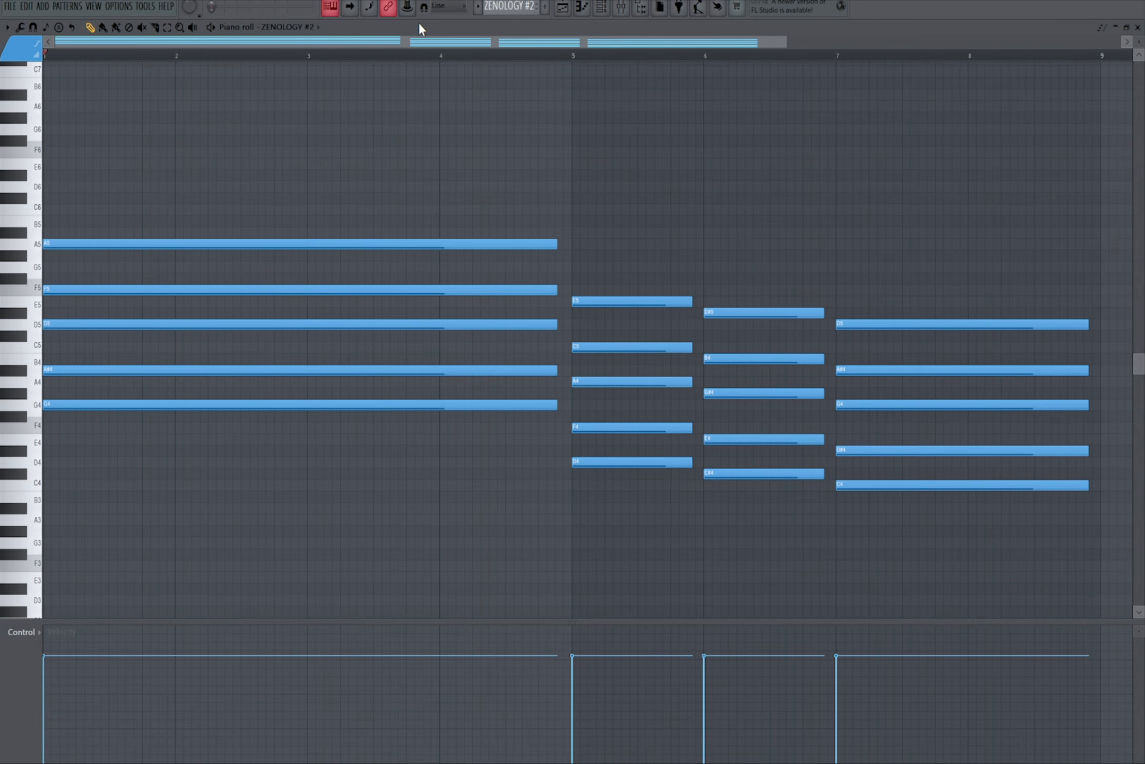
Play back the ZENOLOGY #2 chords and examine the Surge XT pattern's Bell Pad patch and notes.
{"action": "key", "text": "space"}
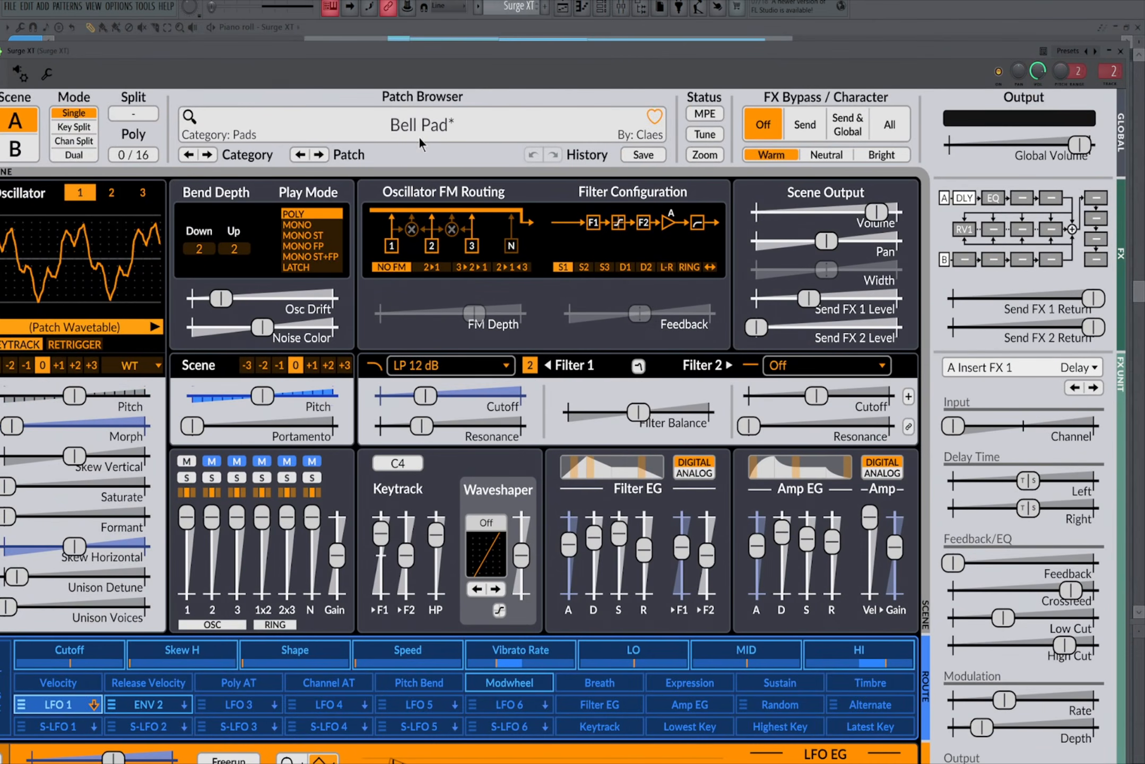
{"action": "left_click", "coordinate": [1121, 51]}
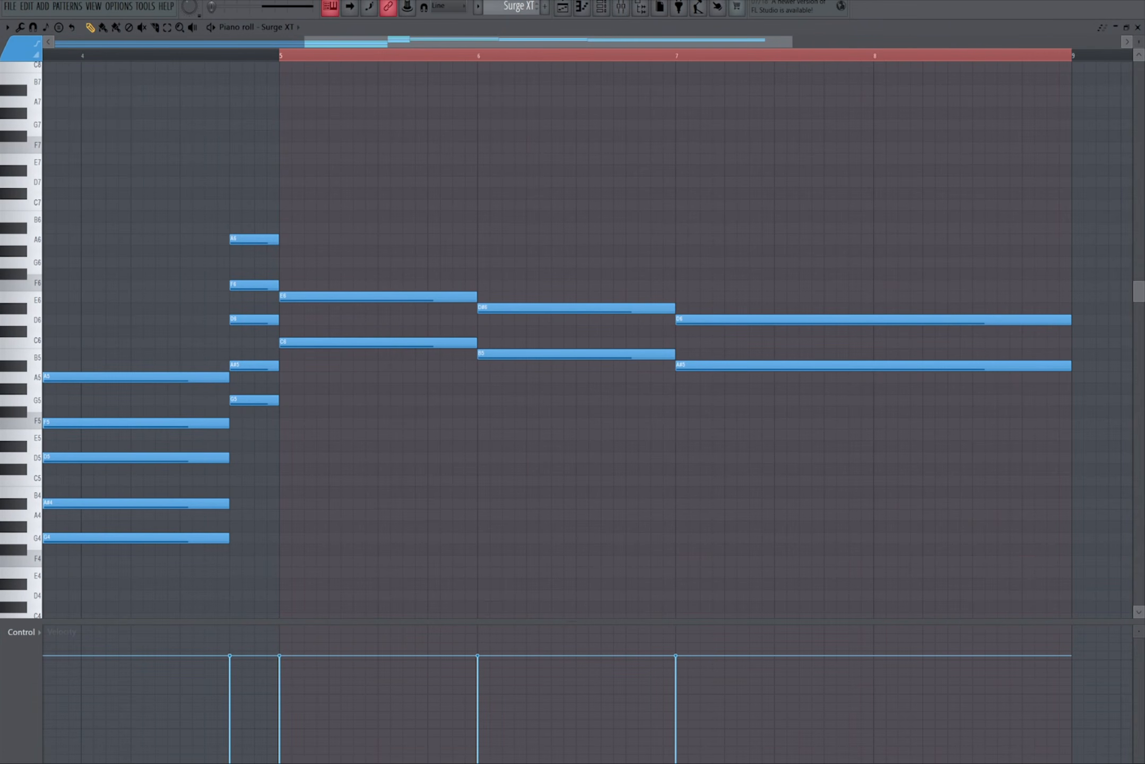
{"action": "key", "text": "space"}
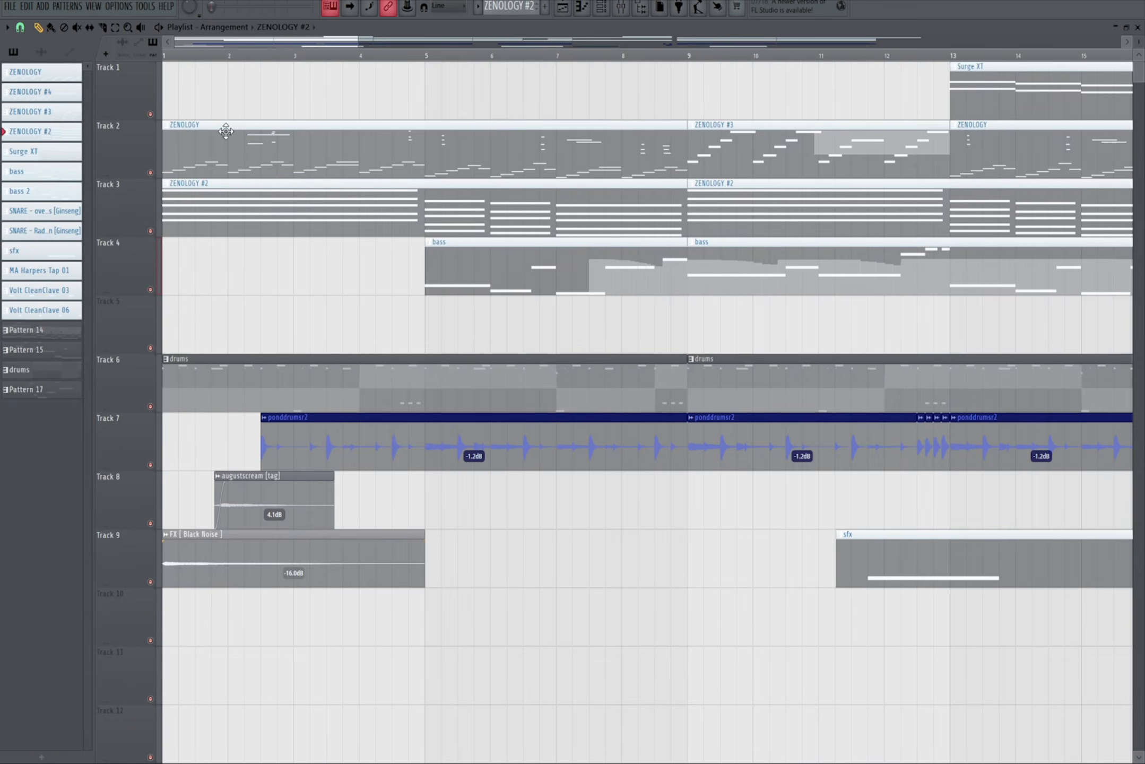
Open the ZENOLOGY pattern on Track 2 and examine its high accent notes and low arpeggio notes.
{"action": "double_click", "coordinate": [246, 128]}
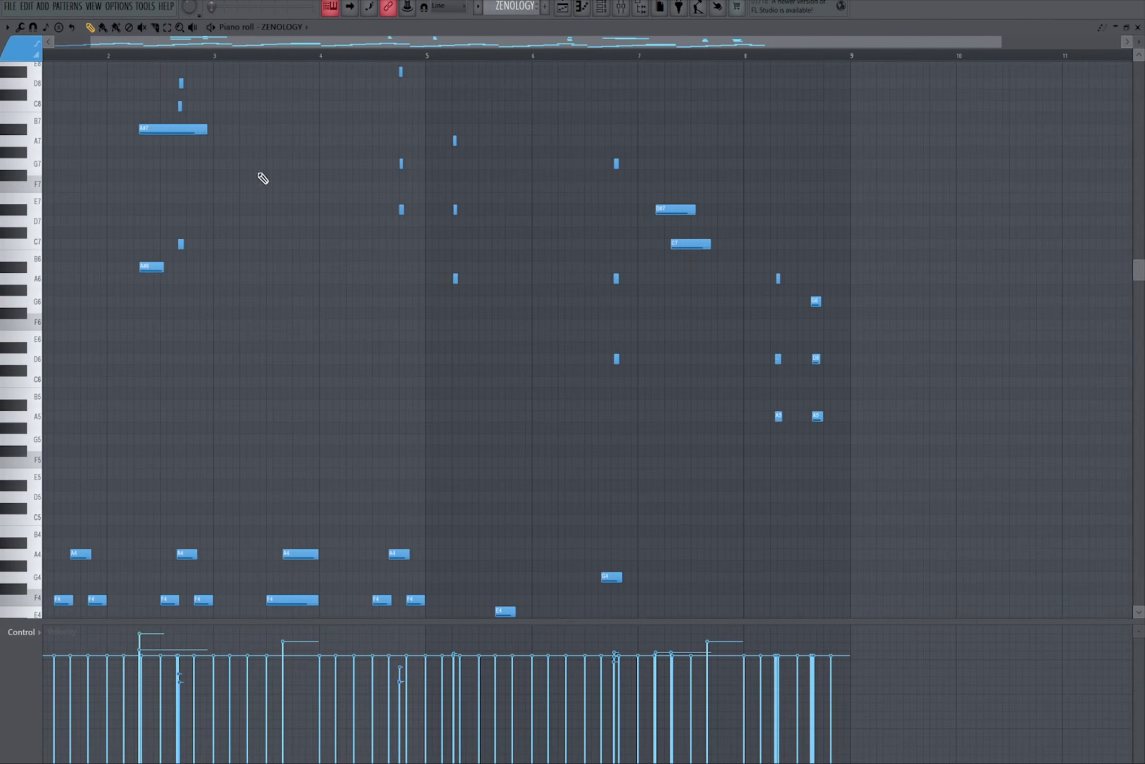
{"action": "scroll", "coordinate": [193, 148], "scroll_direction": "up", "scroll_amount": 4}
{"action": "left_click_drag", "start_coordinate": [205, 160], "coordinate": [507, 280]}
{"action": "scroll", "coordinate": [676, 209], "scroll_direction": "down", "scroll_amount": 5}
{"action": "scroll", "coordinate": [716, 219], "scroll_direction": "down", "scroll_amount": 4}
{"action": "scroll", "coordinate": [733, 239], "scroll_direction": "down", "scroll_amount": 7}
View the ZENOLOGY channel's instrument preset and its Fruity parametric EQ 2 on the mixer track.
{"action": "left_click", "coordinate": [301, 30]}
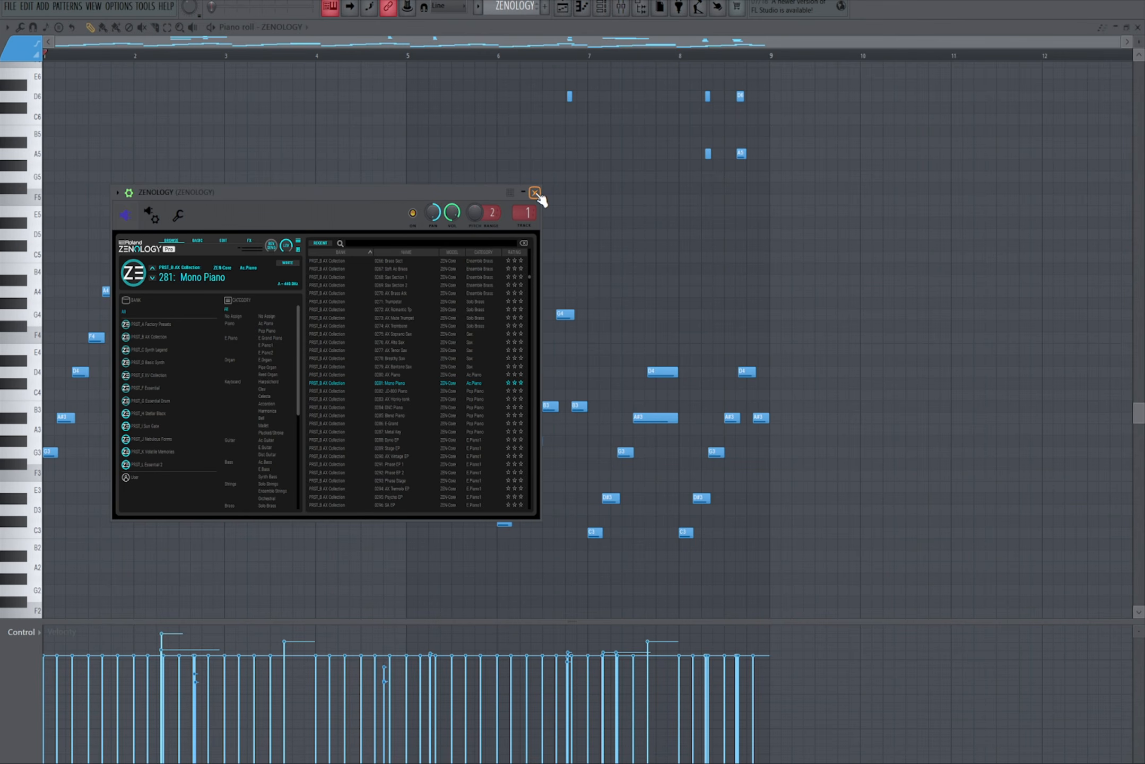
{"action": "left_click", "coordinate": [535, 192]}
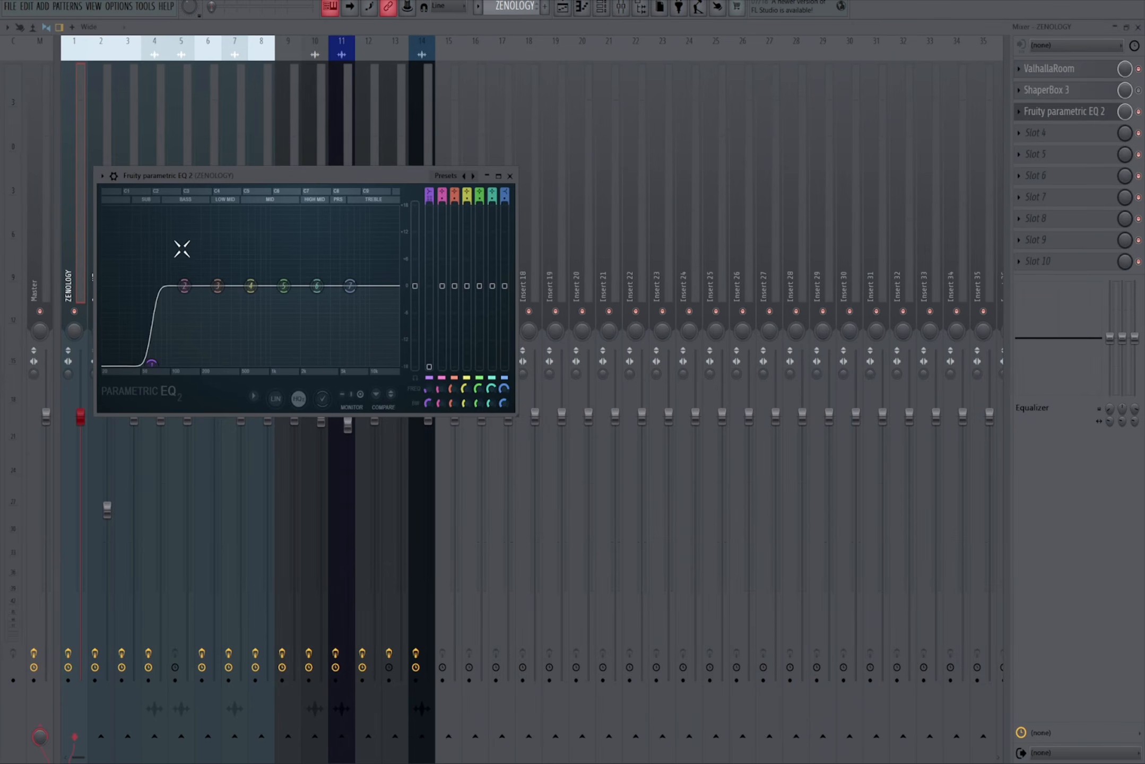
{"action": "left_click", "coordinate": [511, 177]}
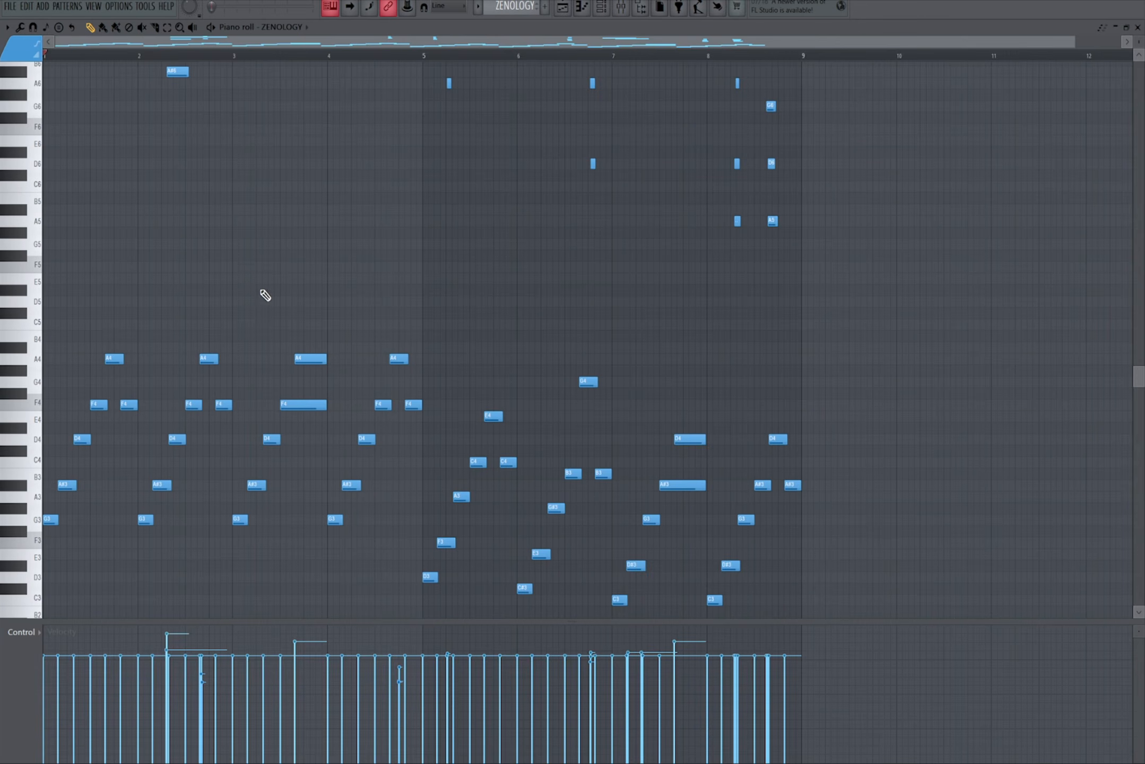
Listen to the ZENOLOGY pattern while examining its arpeggio and upper accent notes across all eight bars.
{"action": "scroll", "coordinate": [263, 297], "scroll_direction": "up", "scroll_amount": 3}
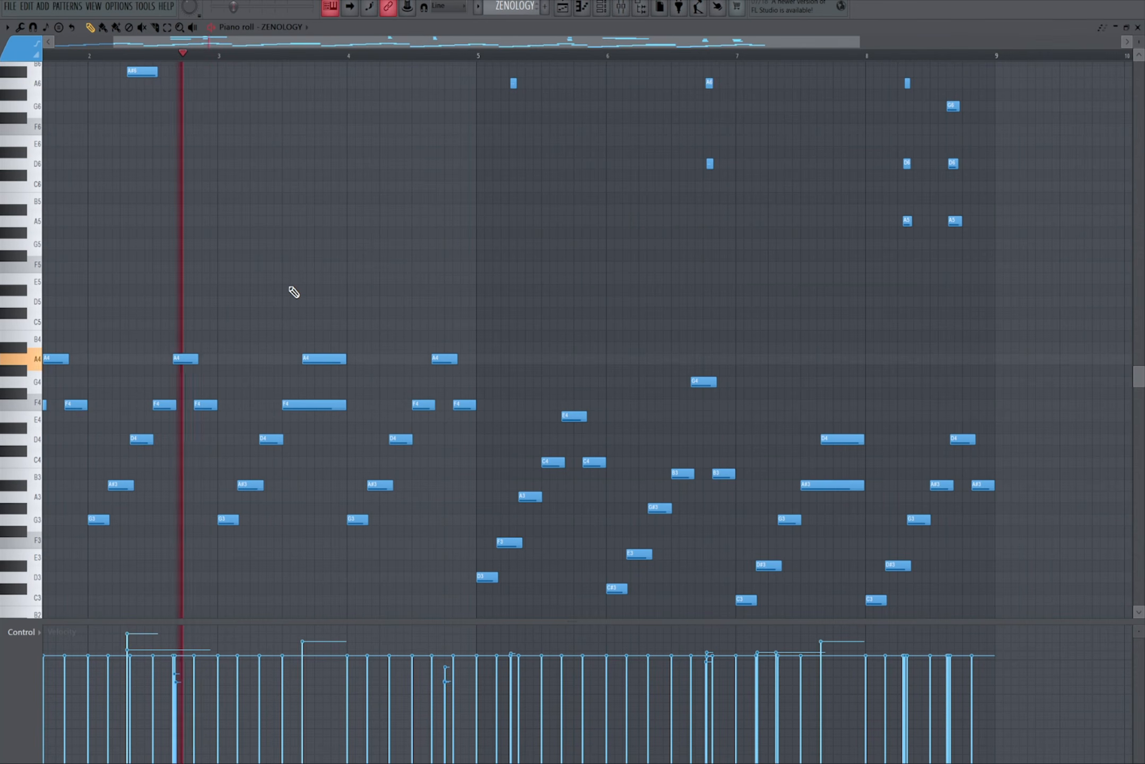
{"action": "scroll", "coordinate": [295, 293], "scroll_direction": "down", "scroll_amount": 2}
{"action": "scroll", "coordinate": [318, 298], "scroll_direction": "up", "scroll_amount": 1}
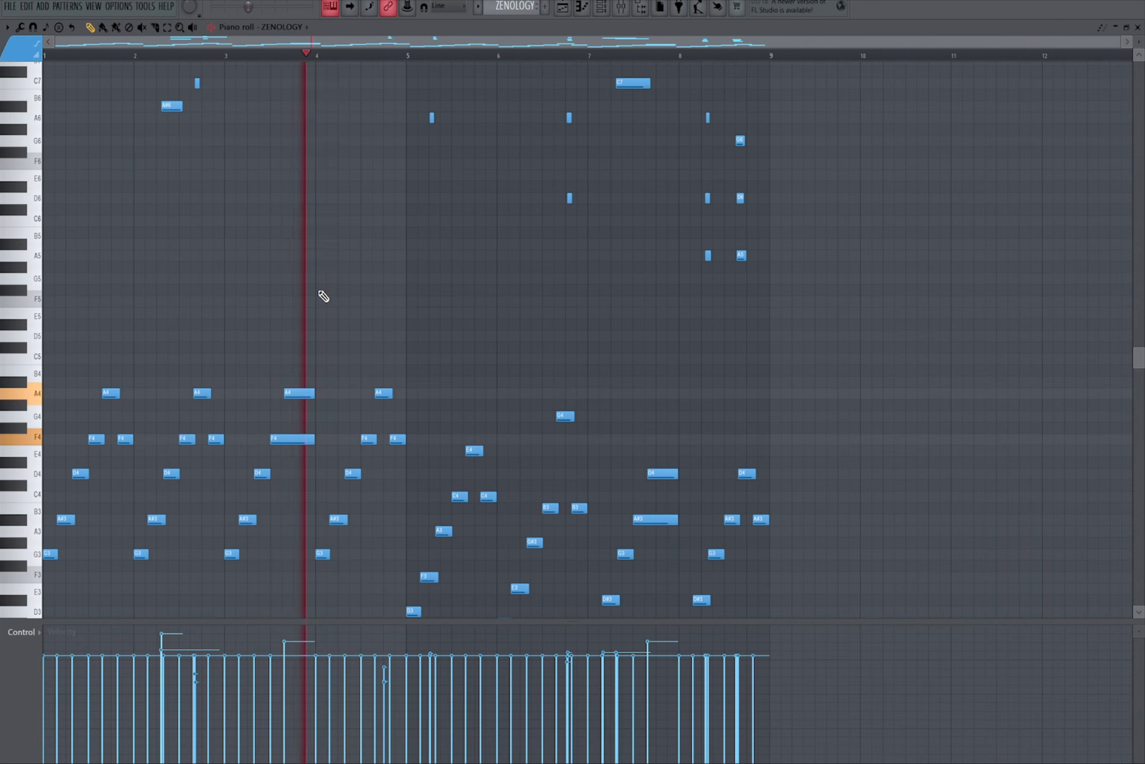
{"action": "scroll", "coordinate": [340, 284], "scroll_direction": "up", "scroll_amount": 3}
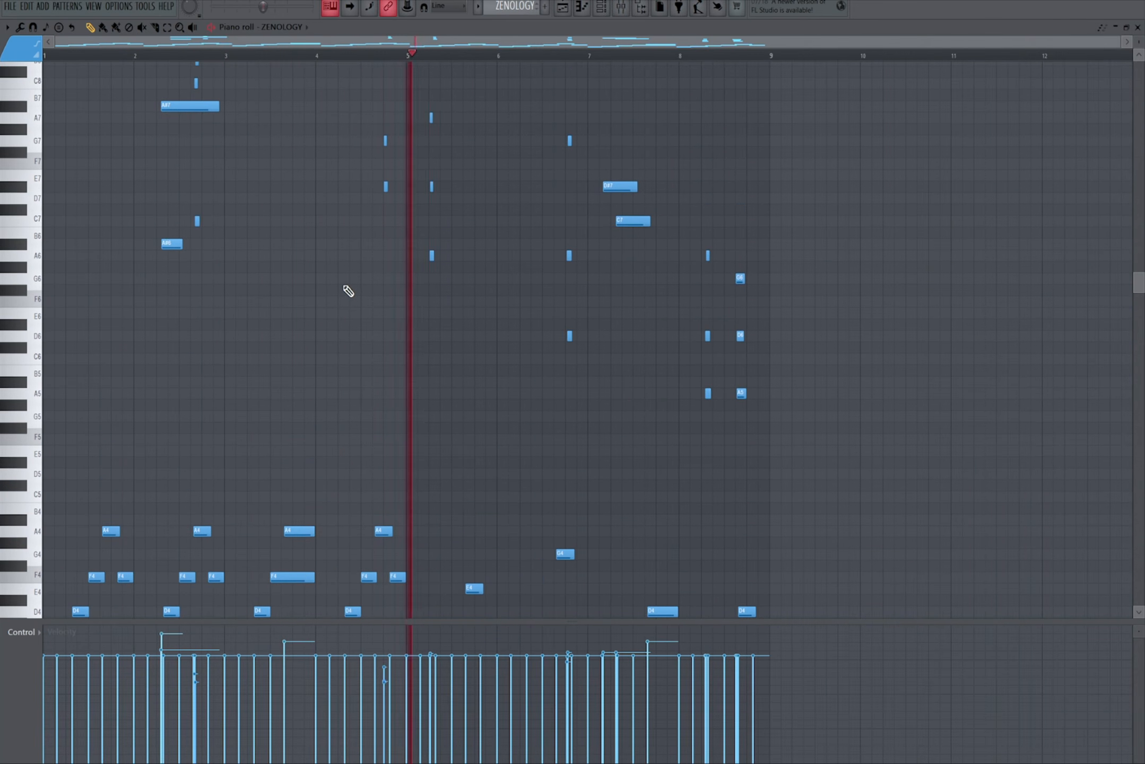
{"action": "scroll", "coordinate": [348, 291], "scroll_direction": "up", "scroll_amount": 1}
{"action": "scroll", "coordinate": [356, 321], "scroll_direction": "down", "scroll_amount": 4}
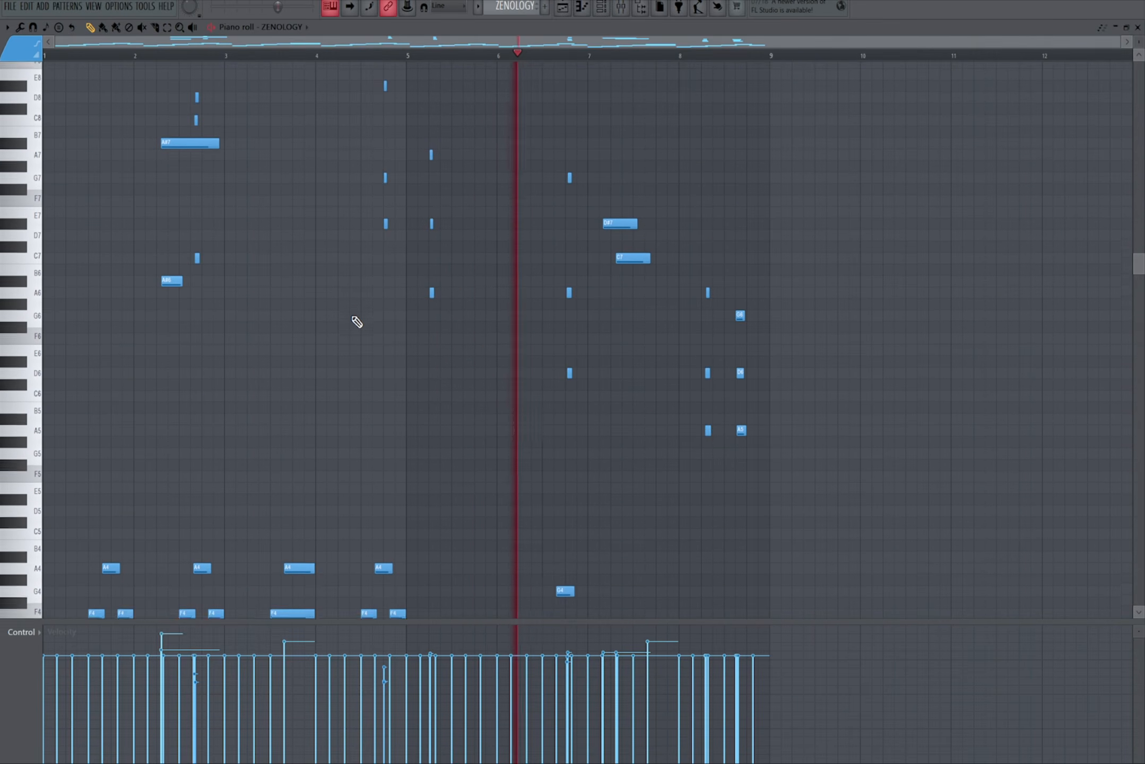
{"action": "scroll", "coordinate": [357, 323], "scroll_direction": "down", "scroll_amount": 2}
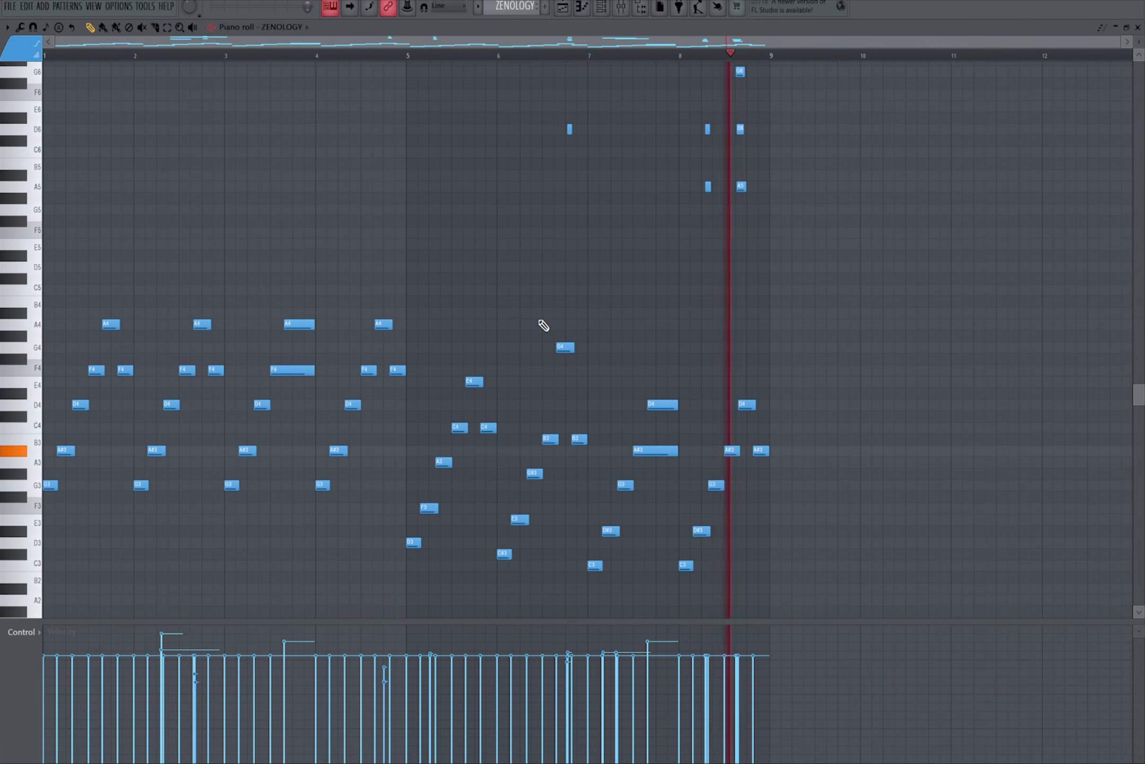
{"action": "scroll", "coordinate": [562, 325], "scroll_direction": "up", "scroll_amount": 8}
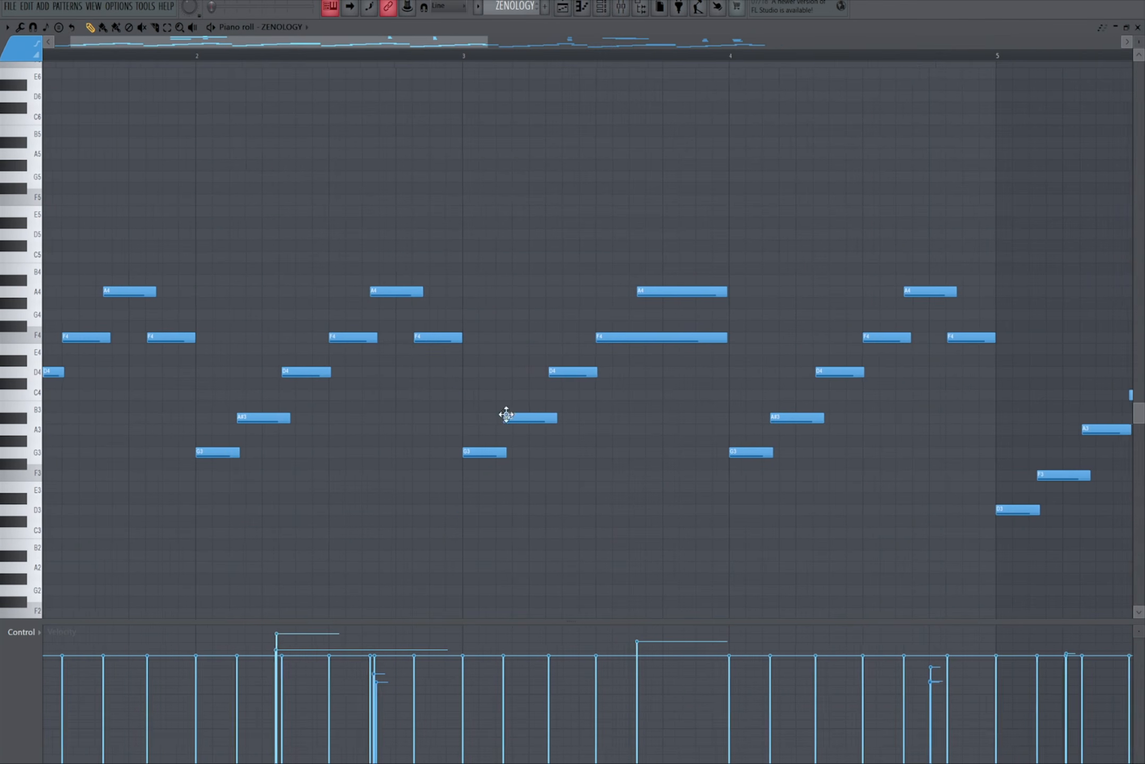
{"action": "scroll", "coordinate": [458, 398], "scroll_direction": "down", "scroll_amount": 10}
{"action": "scroll", "coordinate": [560, 369], "scroll_direction": "up", "scroll_amount": 5}
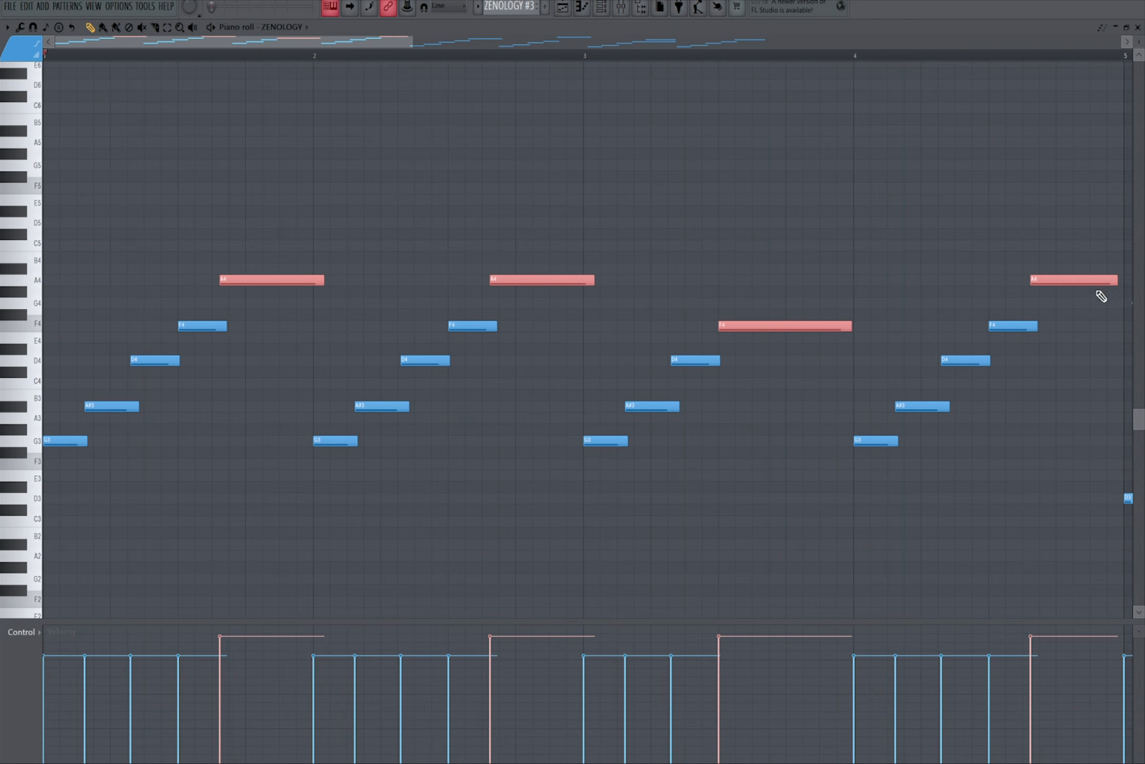
Play back the opening bars of the ZENOLOGY #3 arpeggio and examine its notes.
{"action": "scroll", "coordinate": [327, 399], "scroll_direction": "up", "scroll_amount": 2}
{"action": "key", "text": "space"}
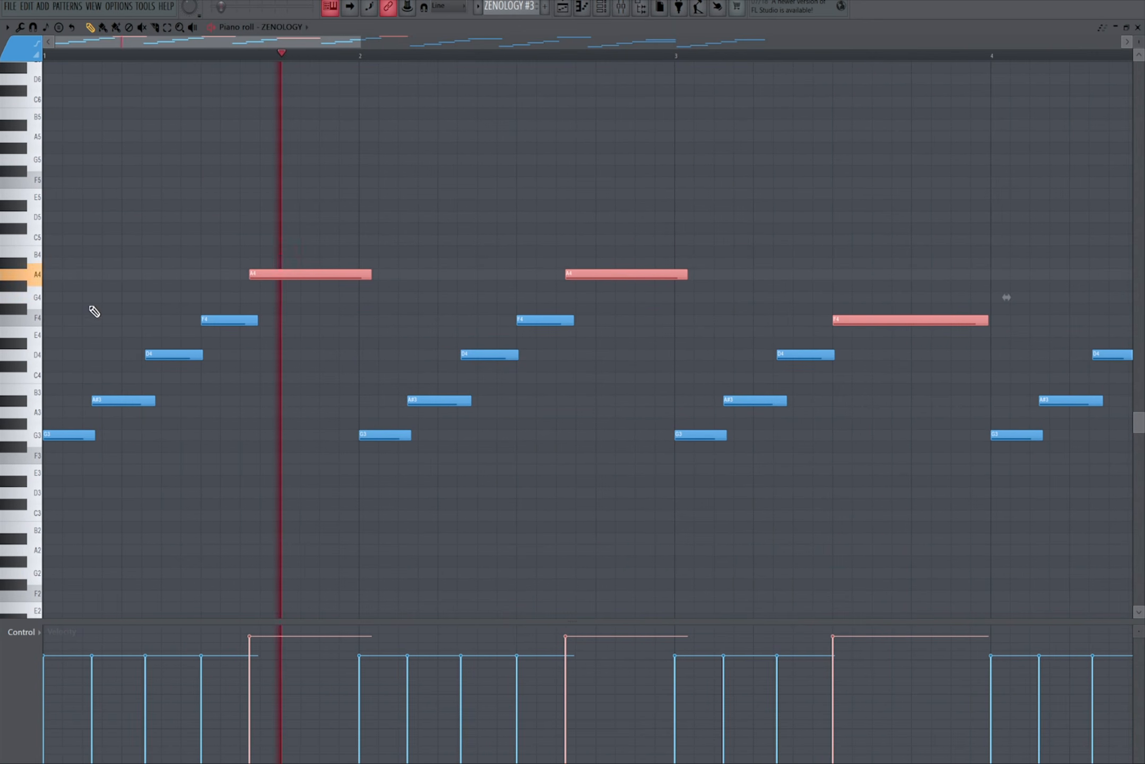
{"action": "key", "text": "space"}
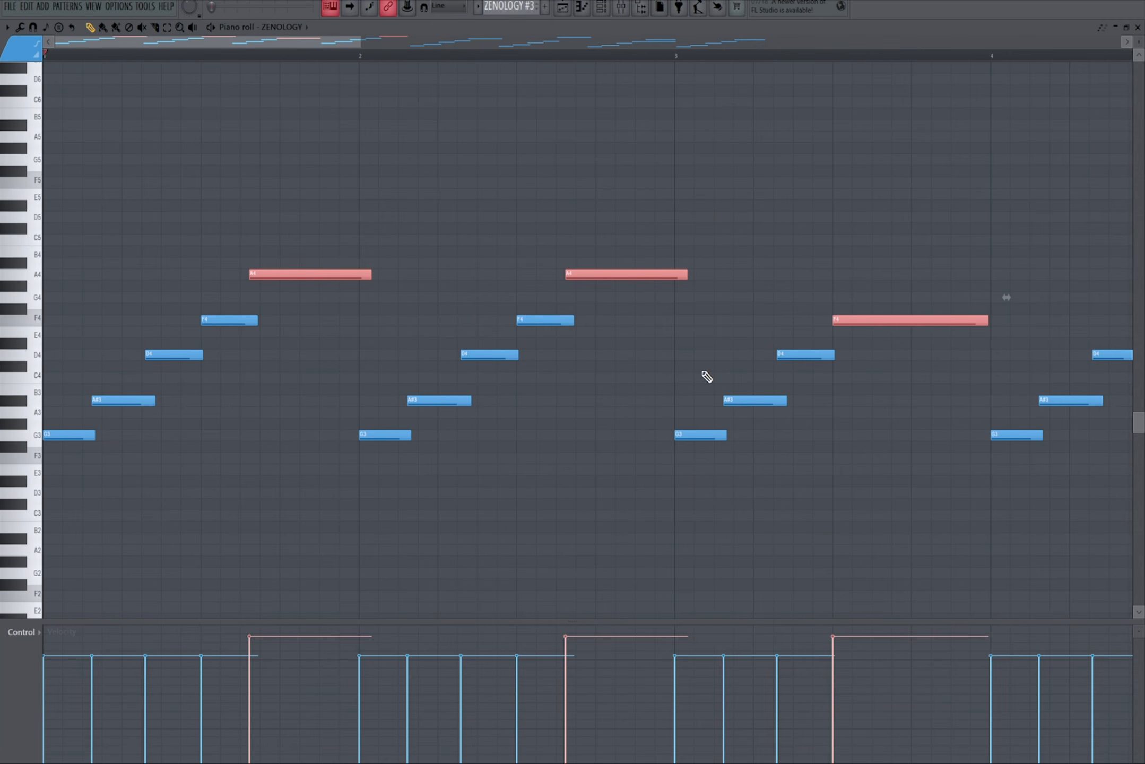
{"action": "scroll", "coordinate": [780, 230], "scroll_direction": "down", "scroll_amount": 3}
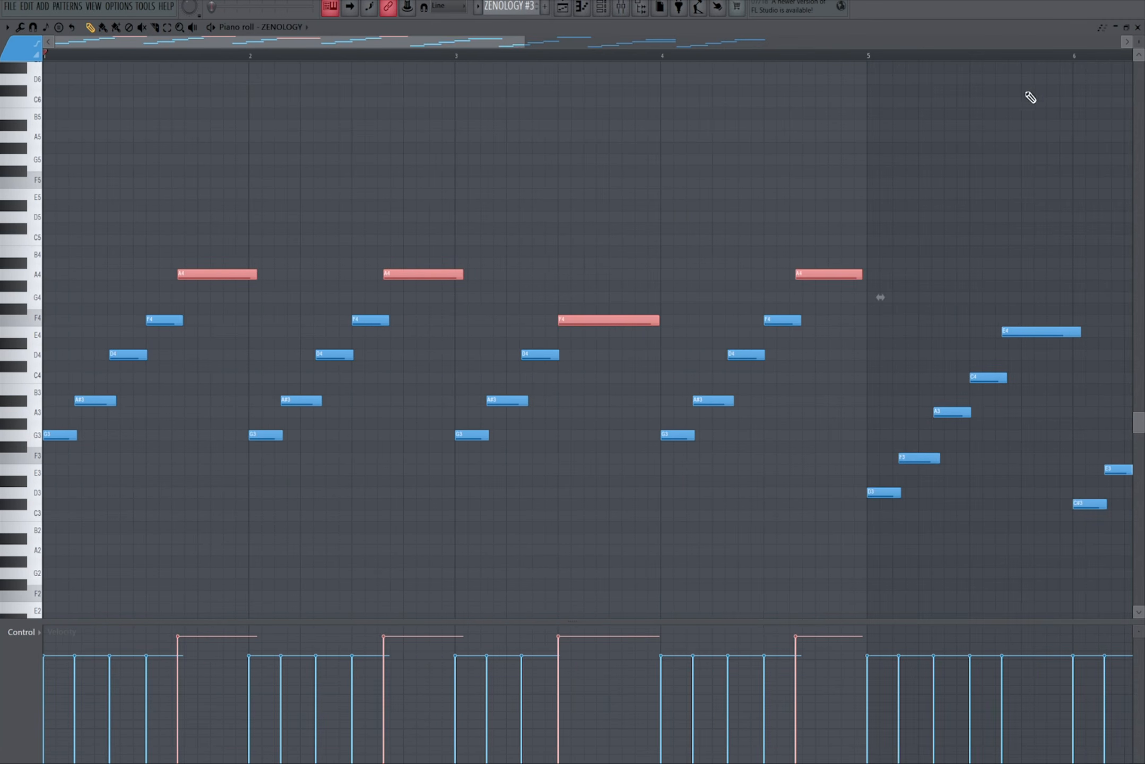
Return to the playlist and play the arrangement with only Tracks 2 and 3 soloed.
{"action": "left_click", "coordinate": [1137, 27]}
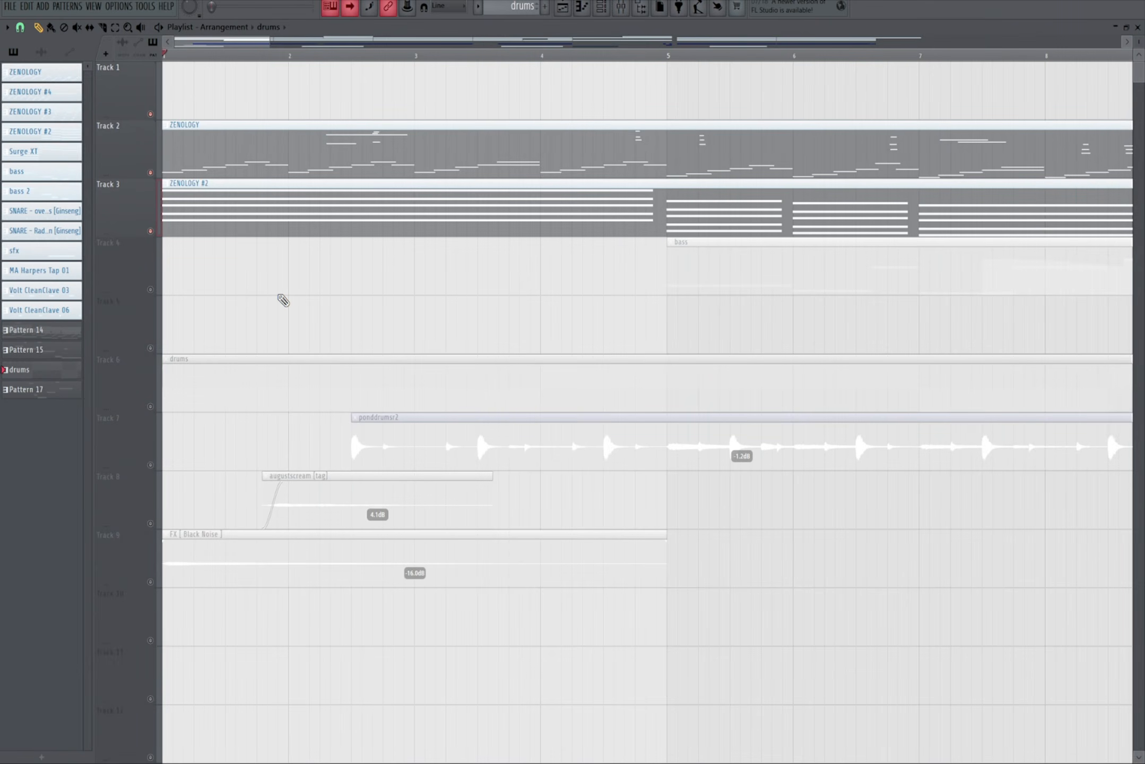
{"action": "key", "text": "space"}
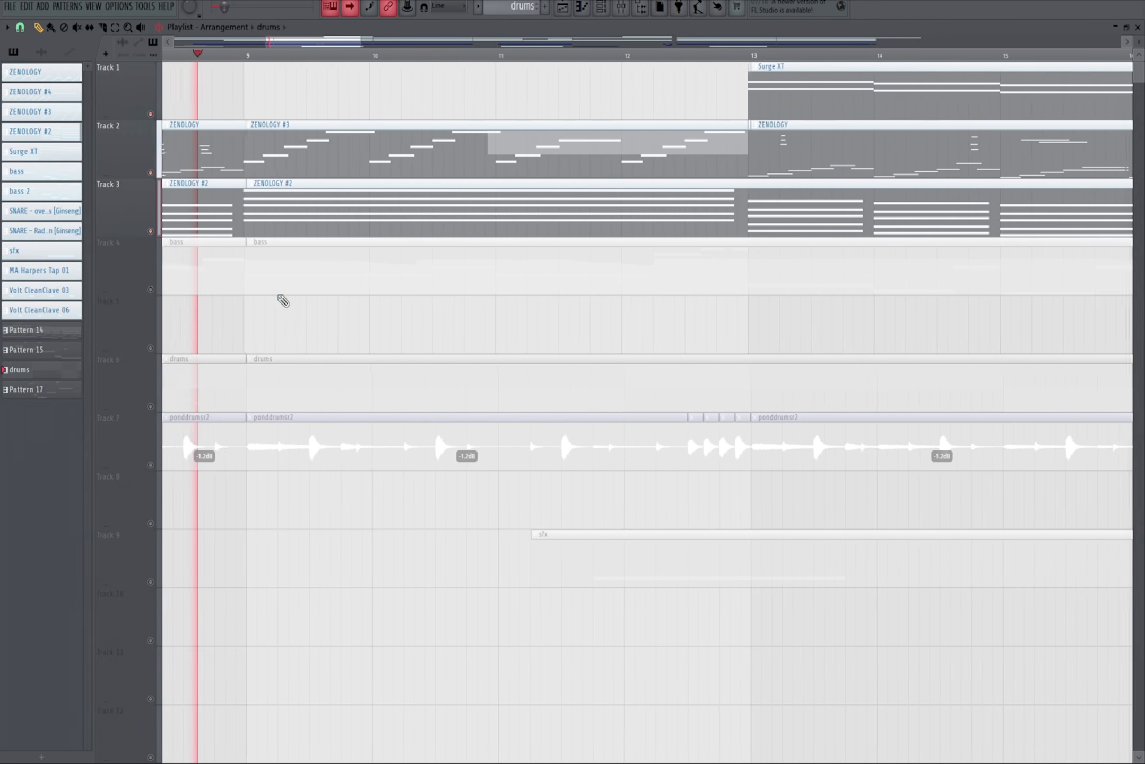
Examine the drums pattern in the piano roll, viewing Fully open hats 1, Open Hat [ Apple ] and LEX TRAP Crash(1).
{"action": "key", "text": "F7"}
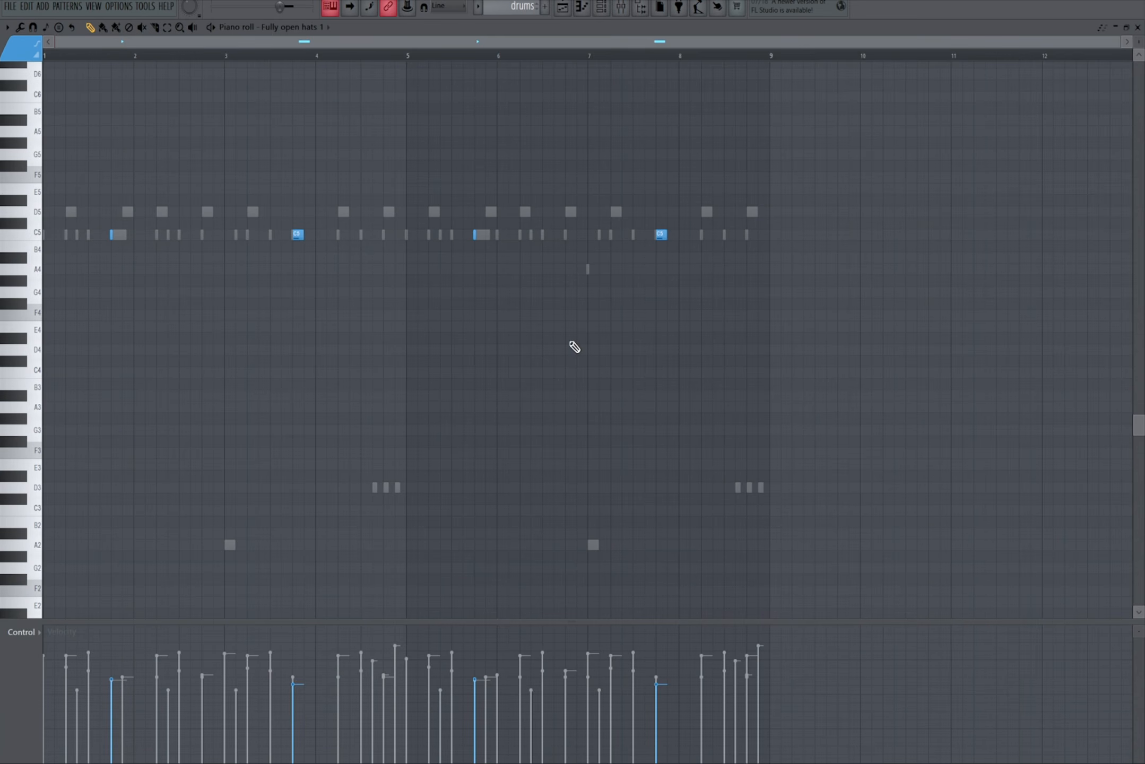
{"action": "scroll", "coordinate": [409, 332], "scroll_direction": "up", "scroll_amount": 3}
{"action": "left_click_drag", "start_coordinate": [409, 332], "coordinate": [529, 394]}
{"action": "key", "text": "Up"}
{"action": "scroll", "coordinate": [528, 395], "scroll_direction": "down", "scroll_amount": 2}
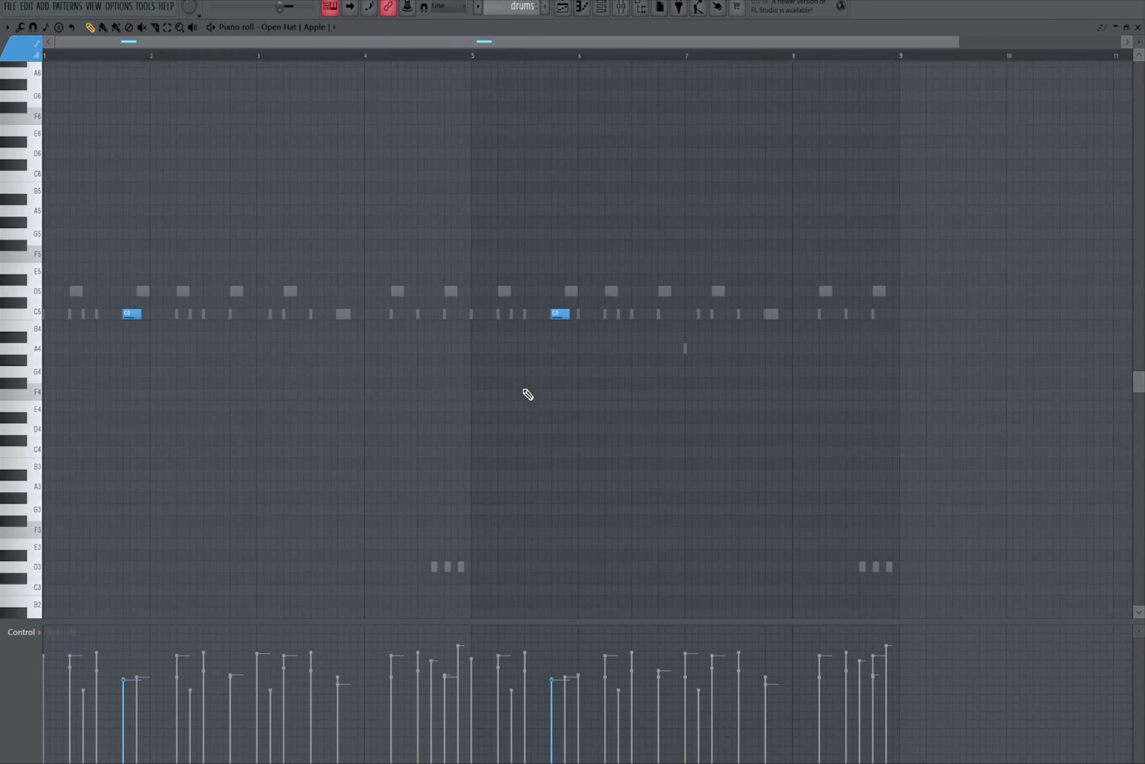
{"action": "left_click", "coordinate": [314, 27]}
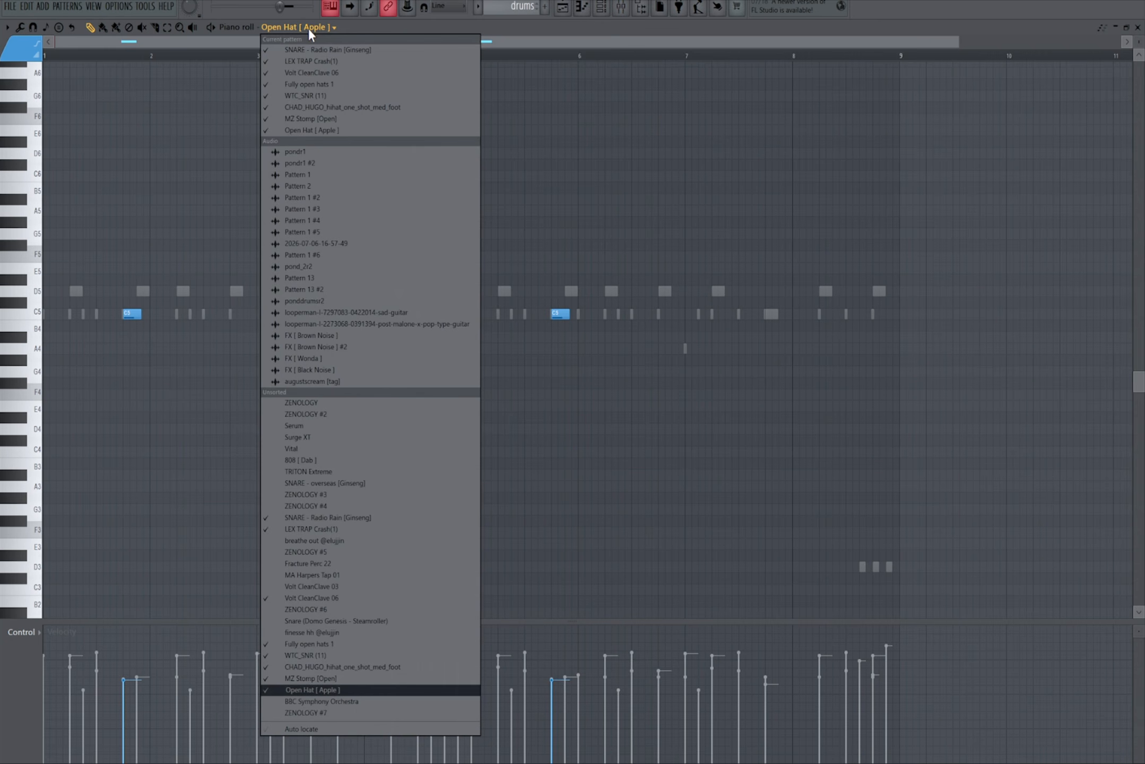
{"action": "left_click", "coordinate": [323, 61]}
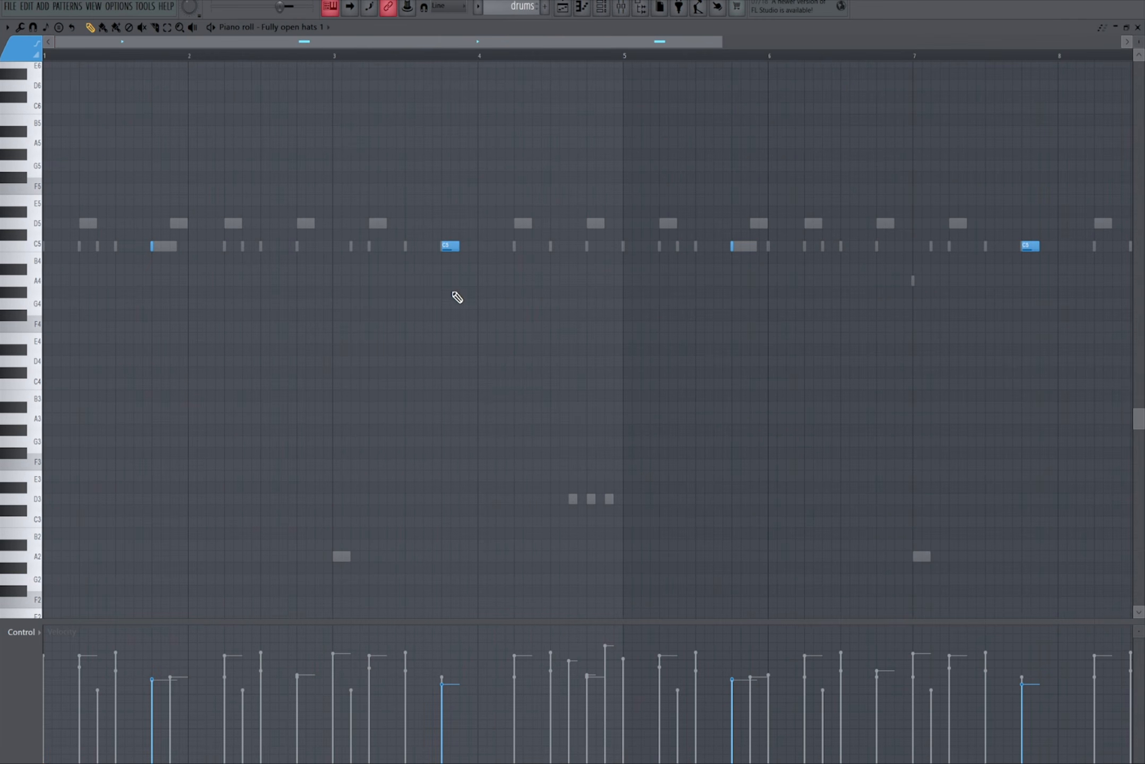
Bring up the MZ Stomp [Open] channel from its low notes in the drums pattern and examine its note placement.
{"action": "scroll", "coordinate": [456, 297], "scroll_direction": "down", "scroll_amount": 4}
{"action": "right_click", "coordinate": [574, 398]}
{"action": "right_click", "coordinate": [575, 398]}
{"action": "scroll", "coordinate": [465, 375], "scroll_direction": "up", "scroll_amount": 5}
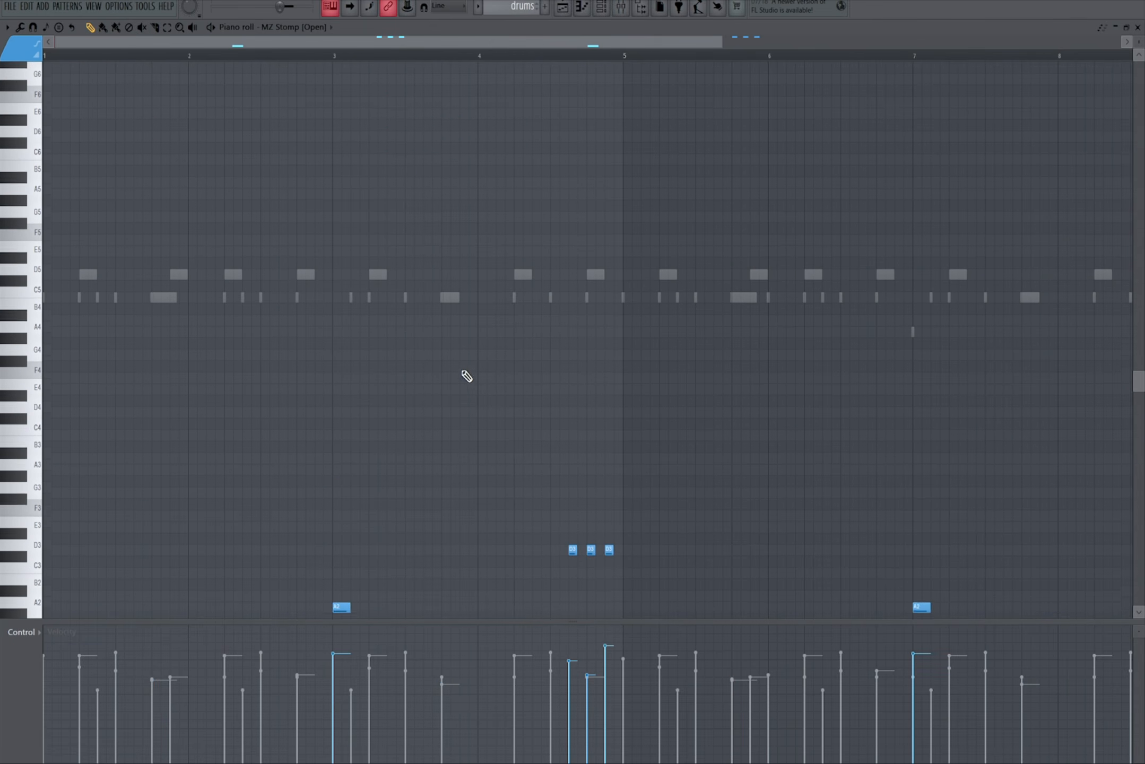
{"action": "scroll", "coordinate": [316, 294], "scroll_direction": "up", "scroll_amount": 3}
{"action": "left_click_drag", "start_coordinate": [300, 284], "coordinate": [622, 294]}
{"action": "scroll", "coordinate": [622, 293], "scroll_direction": "down", "scroll_amount": 3}
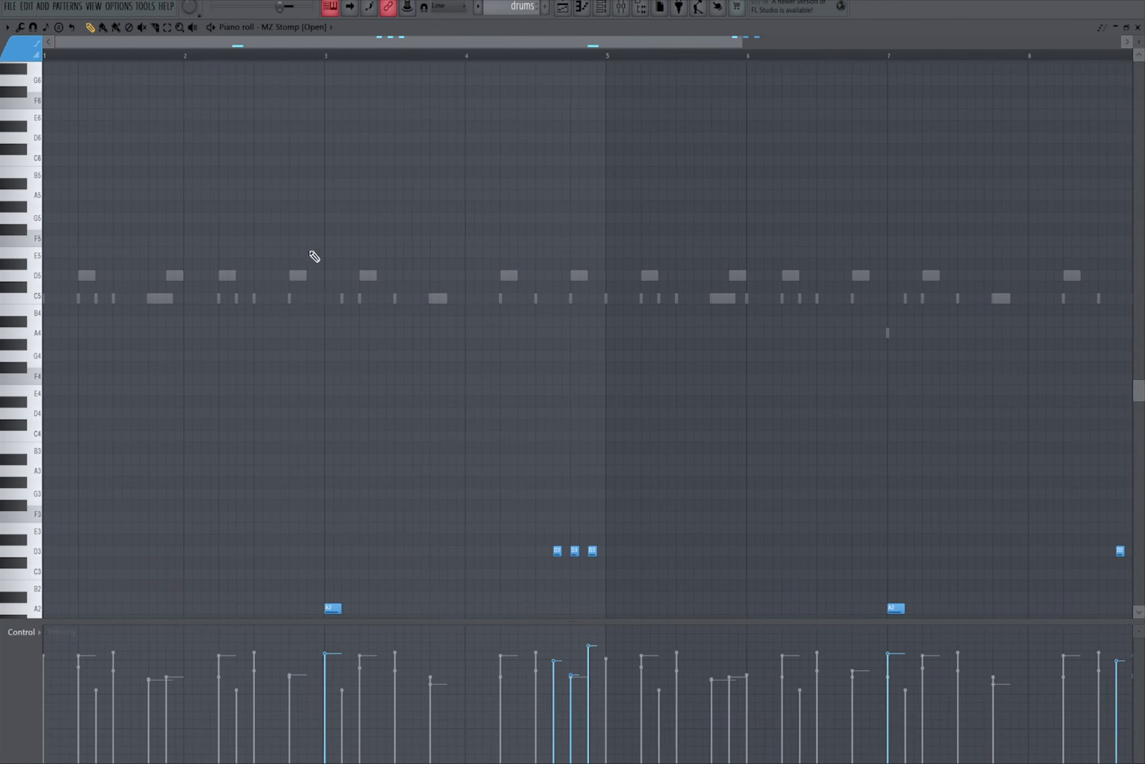
Play back the MZ Stomp [Open] notes in the drums pattern from about bar 3.
{"action": "key", "text": "space"}
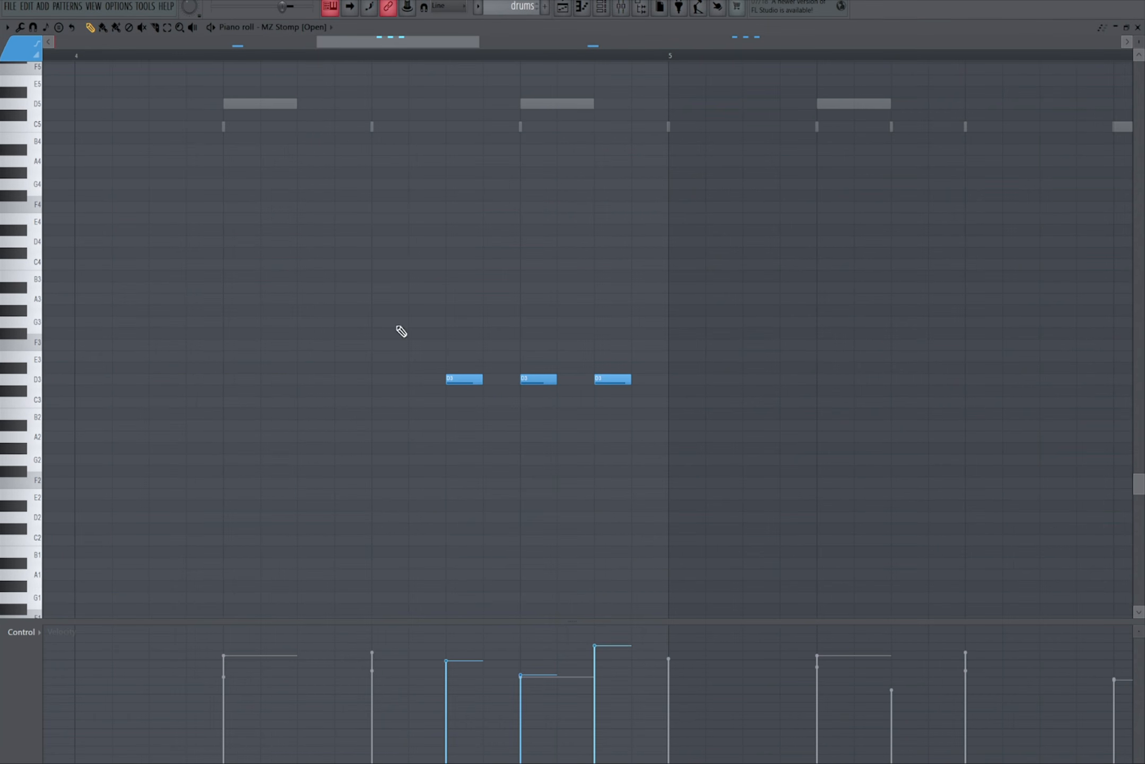
{"action": "scroll", "coordinate": [634, 388], "scroll_direction": "down", "scroll_amount": 4}
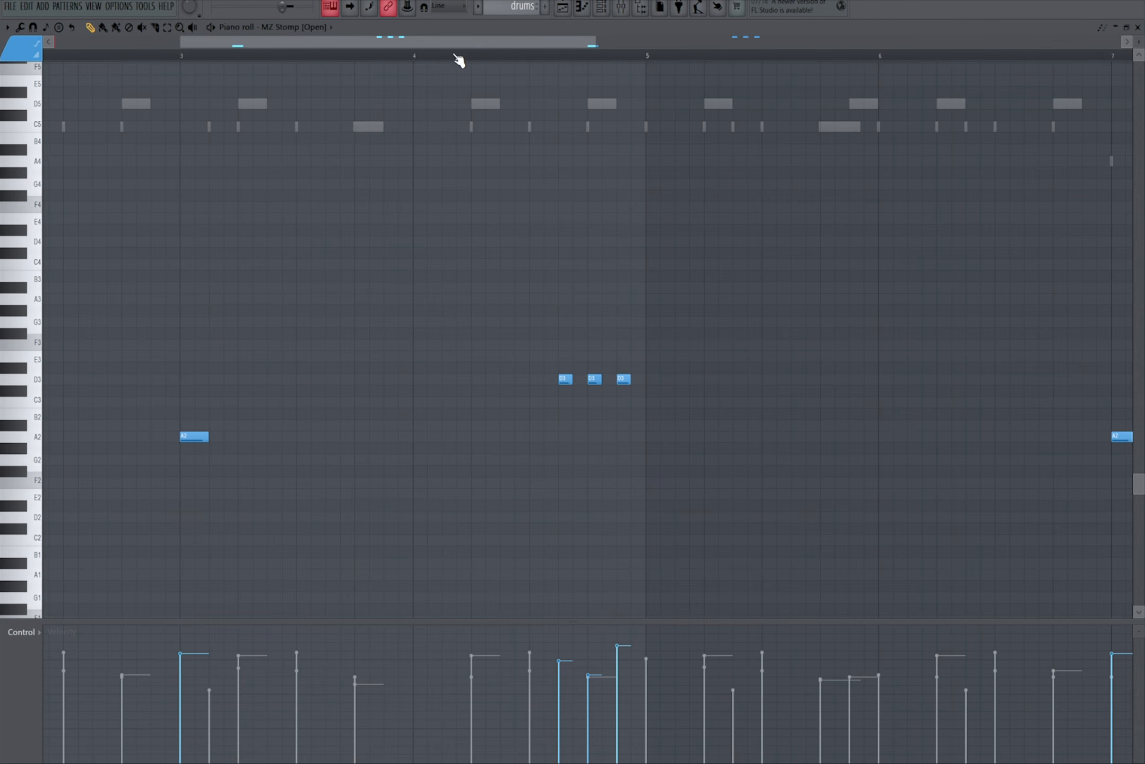
{"action": "left_click_drag", "start_coordinate": [460, 61], "coordinate": [207, 67]}
{"action": "key", "text": "space"}
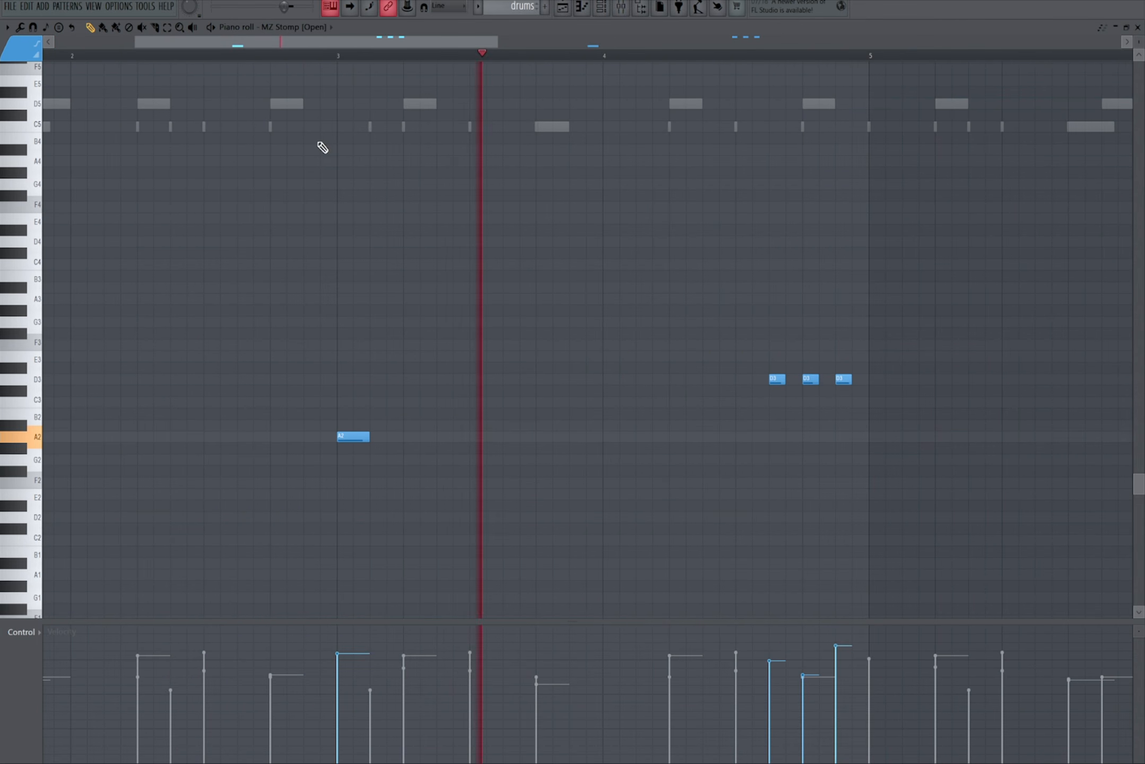
View the SNARE - Radio Rain [Ginseng] notes in the drums pattern and its sampler settings.
{"action": "scroll", "coordinate": [916, 503], "scroll_direction": "up", "scroll_amount": 3}
{"action": "scroll", "coordinate": [916, 503], "scroll_direction": "down", "scroll_amount": 4}
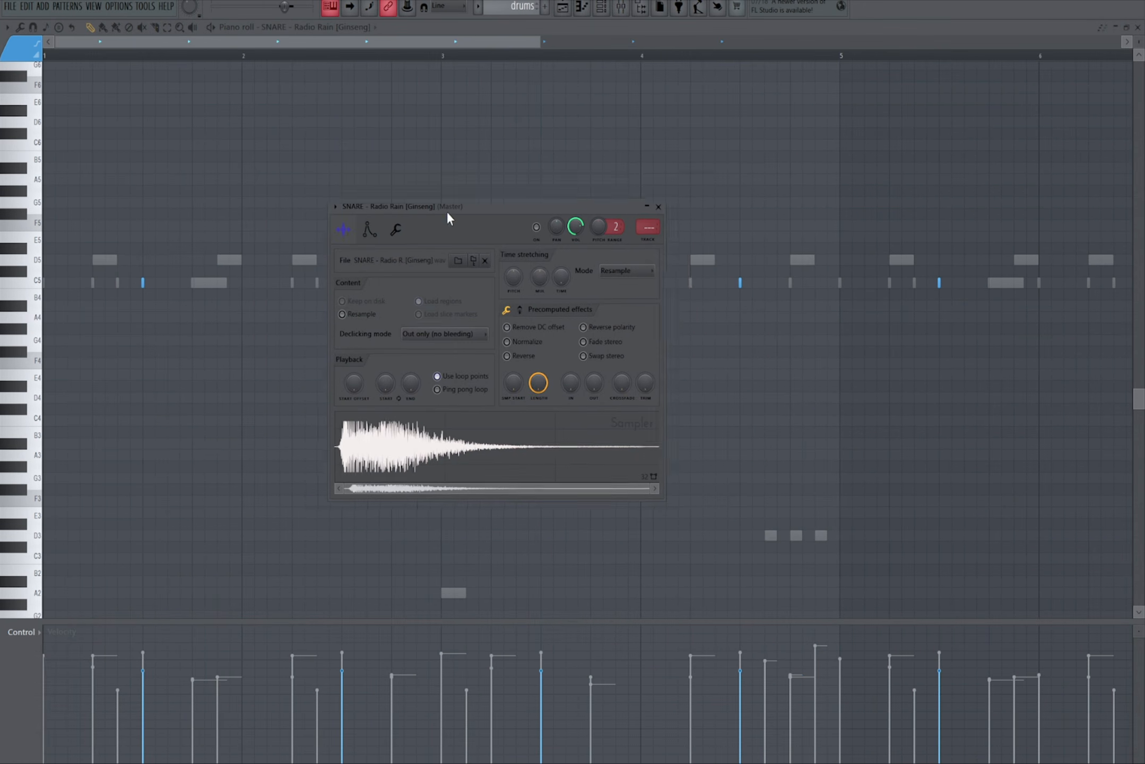
{"action": "left_click_drag", "start_coordinate": [450, 217], "coordinate": [472, 194]}
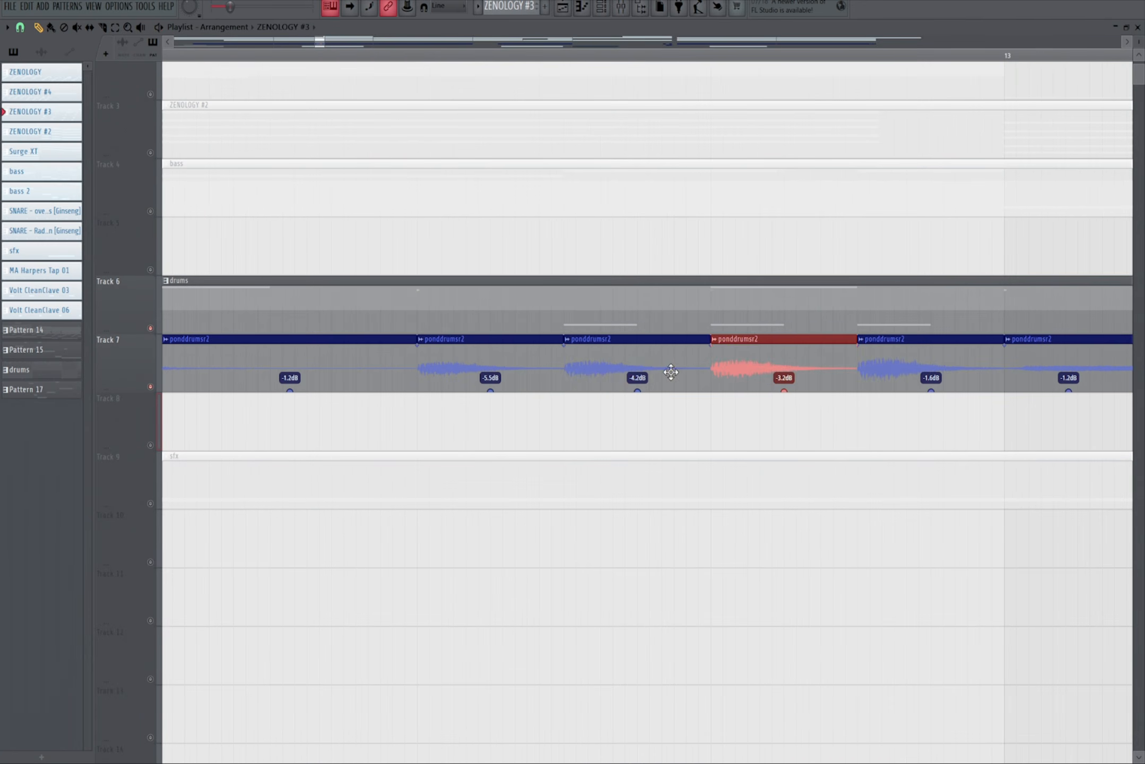
Examine the short ponddrumsr2 slices on Track 7 just before bar 13, picking out individual slices.
{"action": "left_click", "coordinate": [671, 372]}
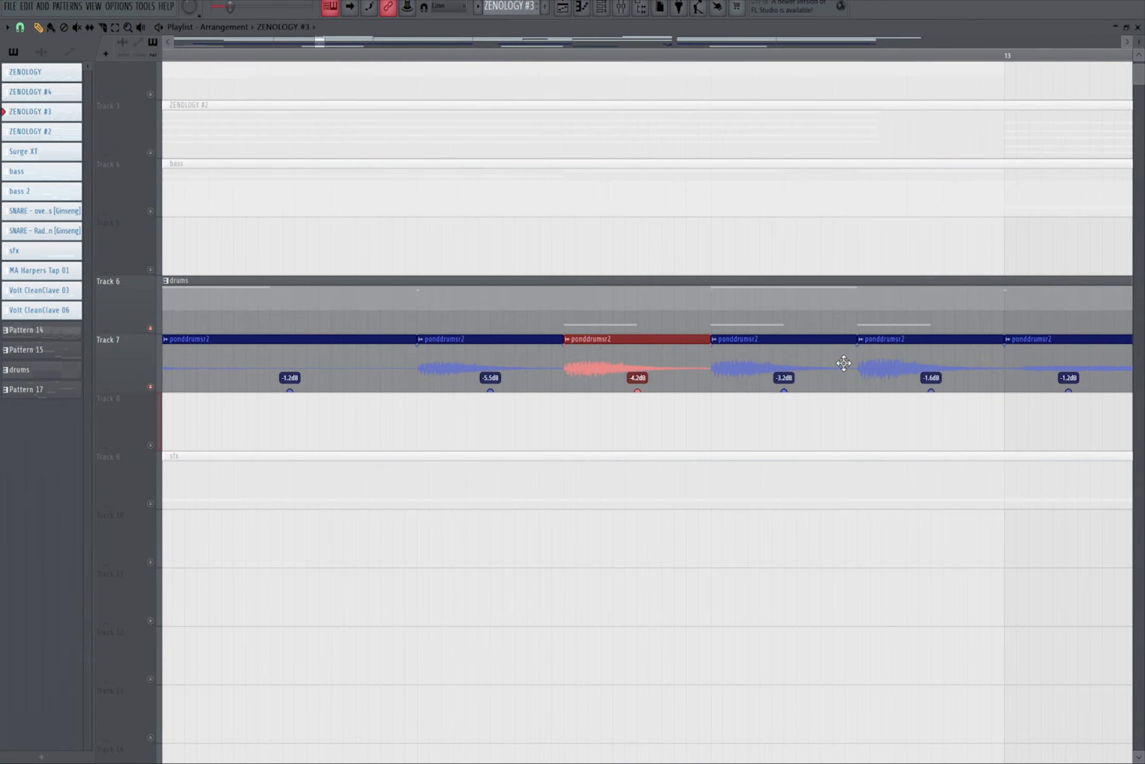
{"action": "left_click", "coordinate": [887, 366]}
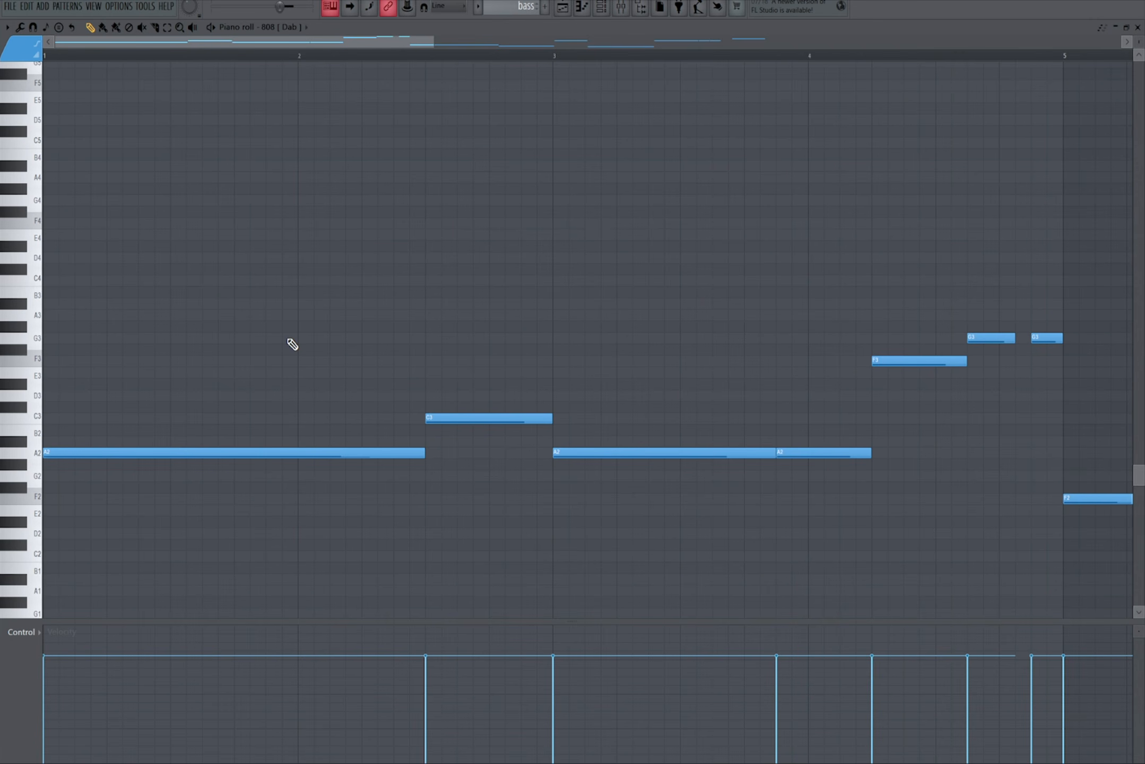
Play back the bass pattern's 808 [ Dab ] notes in the piano roll and examine the notes around bars 4 and 5.
{"action": "scroll", "coordinate": [292, 344], "scroll_direction": "up", "scroll_amount": 3}
{"action": "key", "text": "space"}
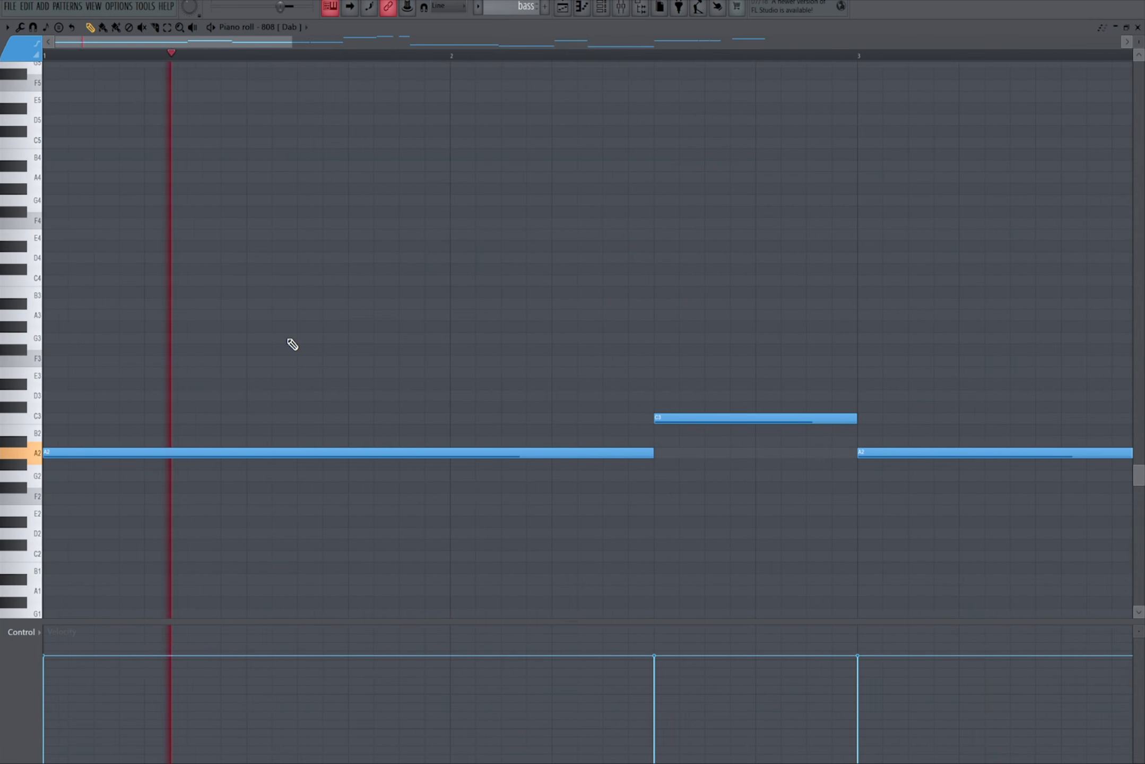
{"action": "scroll", "coordinate": [466, 350], "scroll_direction": "down", "scroll_amount": 3}
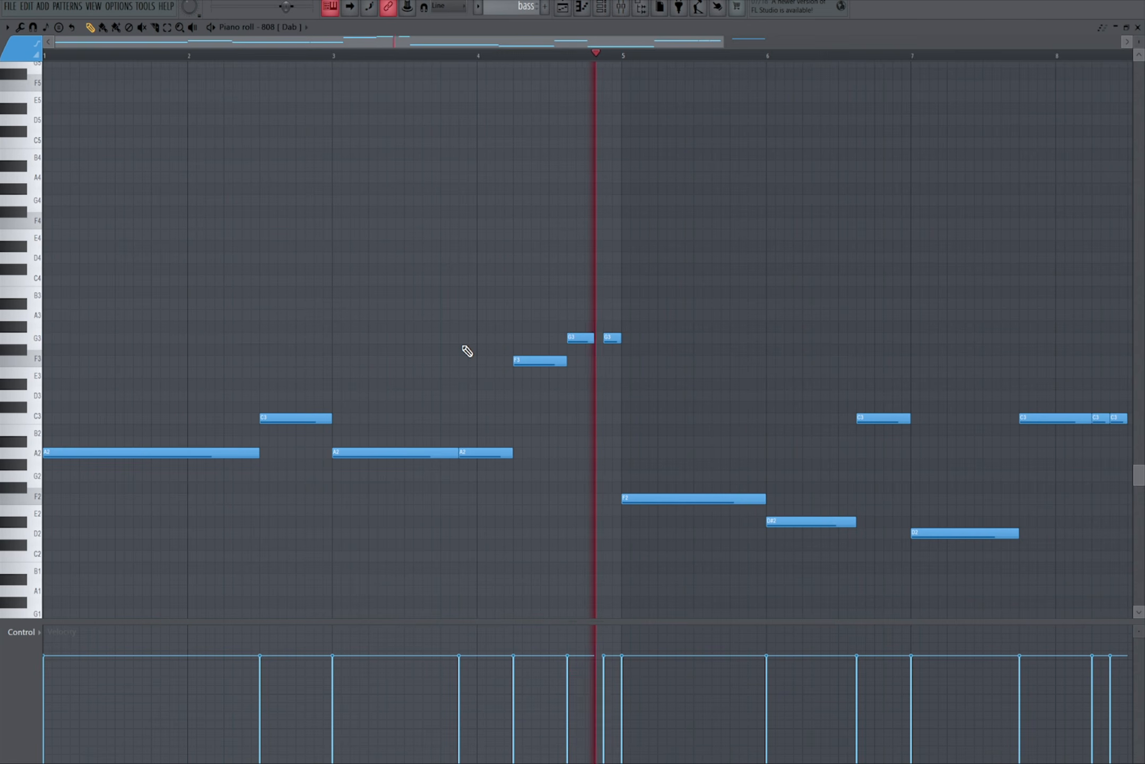
{"action": "scroll", "coordinate": [685, 354], "scroll_direction": "up", "scroll_amount": 3}
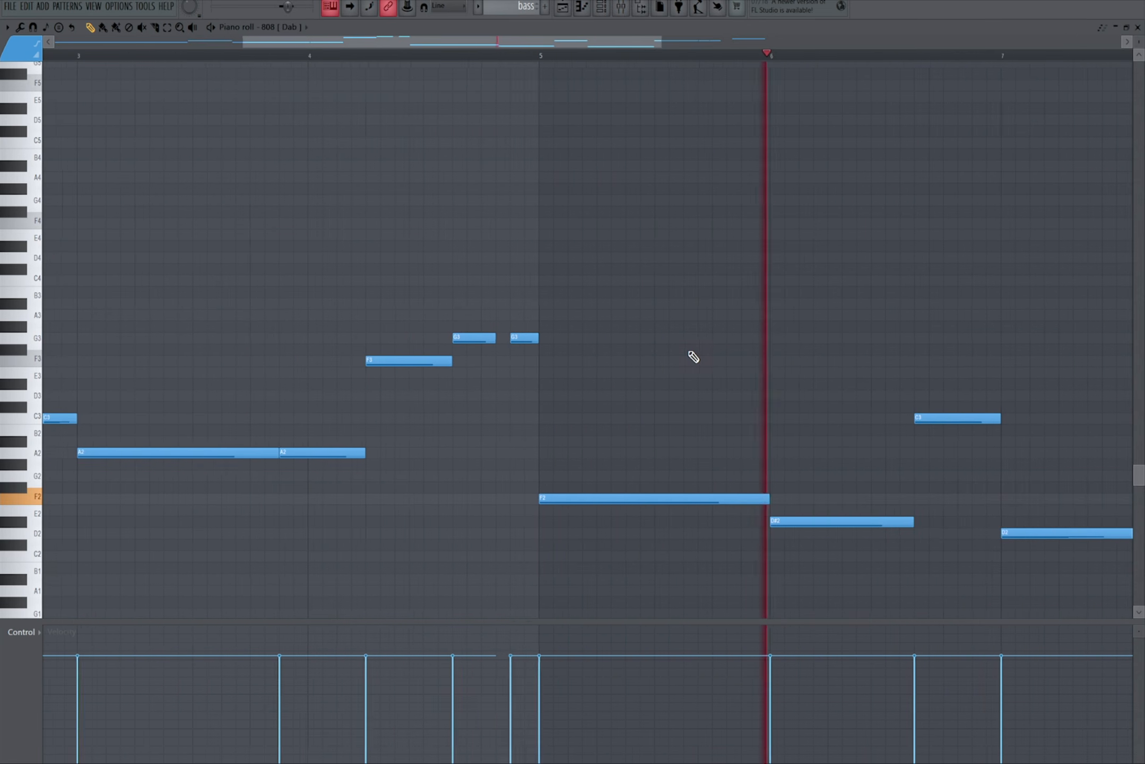
{"action": "scroll", "coordinate": [693, 357], "scroll_direction": "down", "scroll_amount": 2}
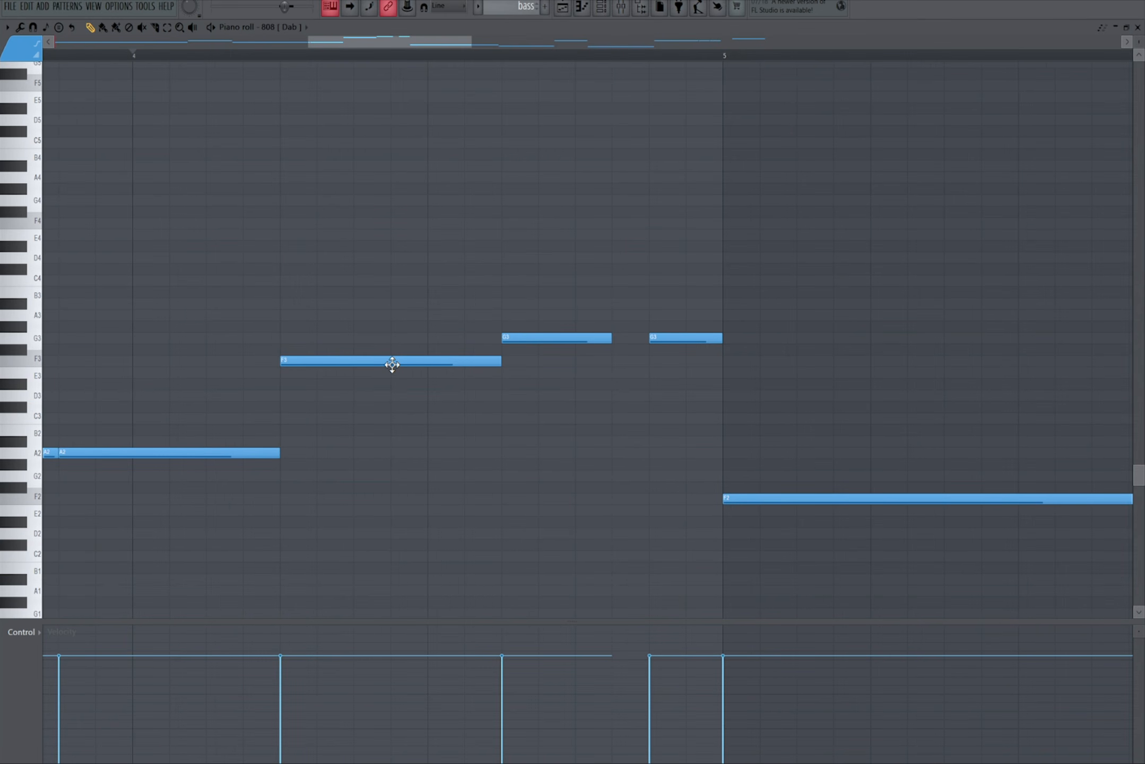
{"action": "scroll", "coordinate": [486, 438], "scroll_direction": "down", "scroll_amount": 2, "text": "ctrl"}
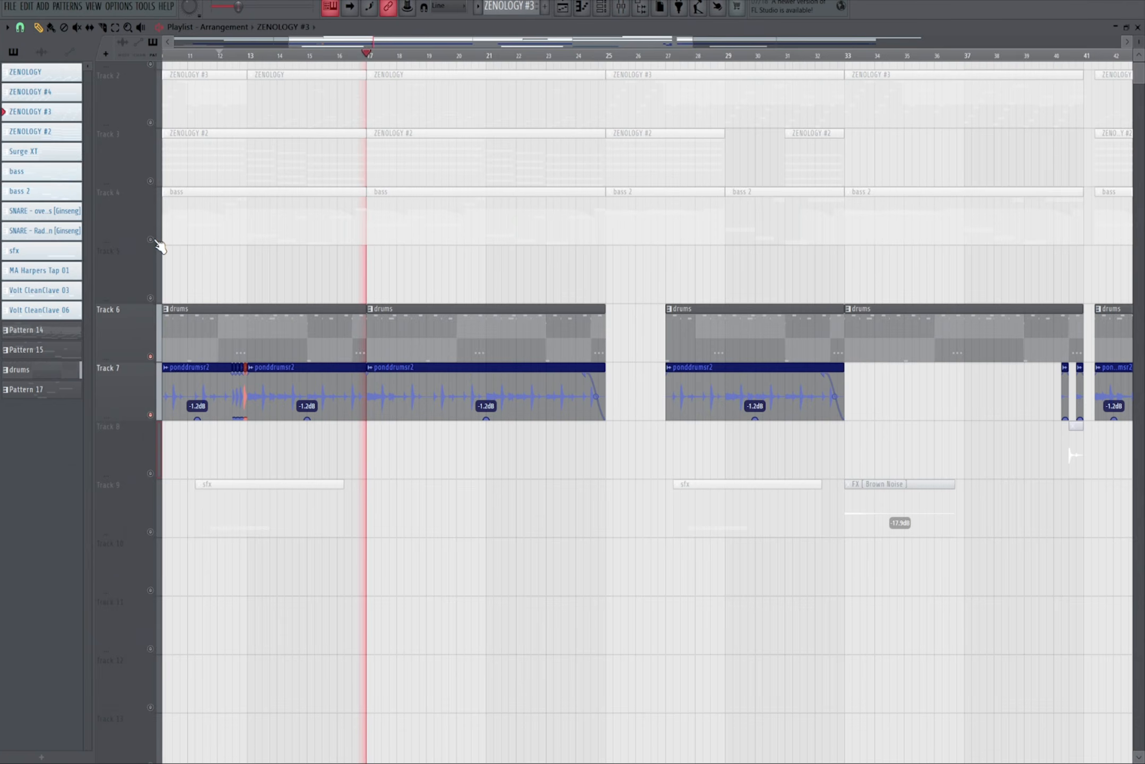
Unmute the bass on Track 4 and the sfx on Track 9 and listen to them with the drums from about bar 17.
{"action": "left_click", "coordinate": [151, 240]}
{"action": "scroll", "coordinate": [481, 334], "scroll_direction": "up", "scroll_amount": 5, "text": "ctrl"}
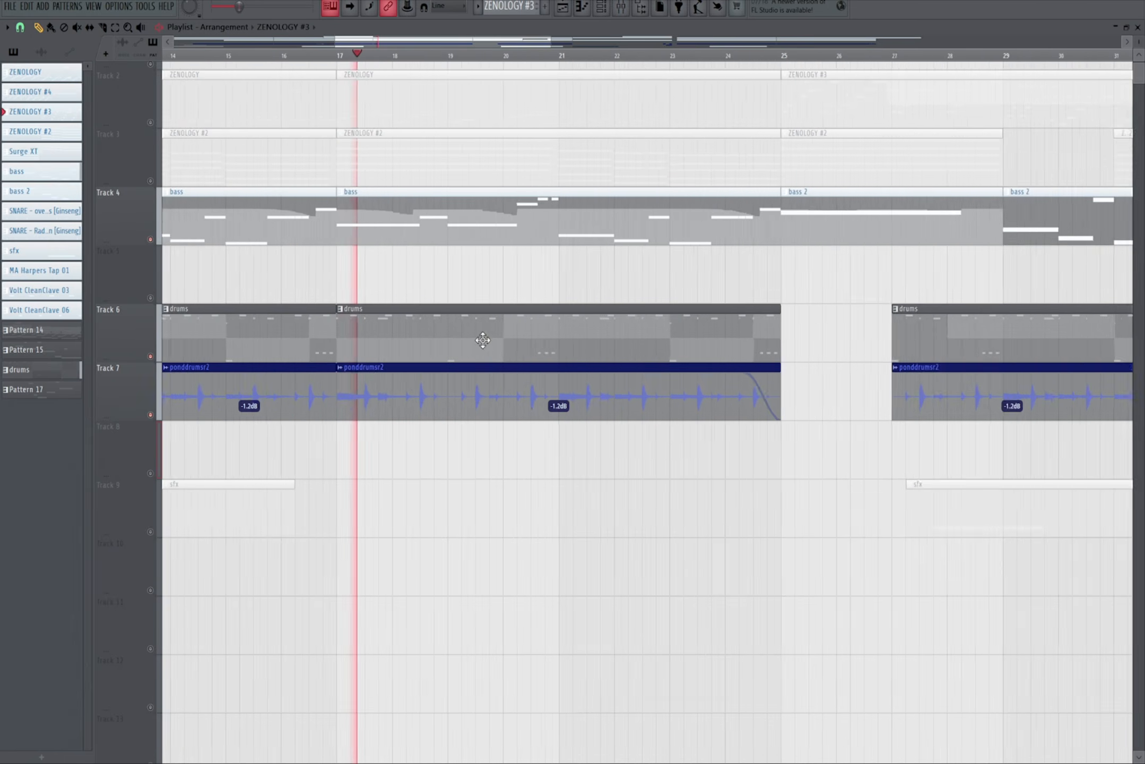
{"action": "left_click", "coordinate": [150, 532]}
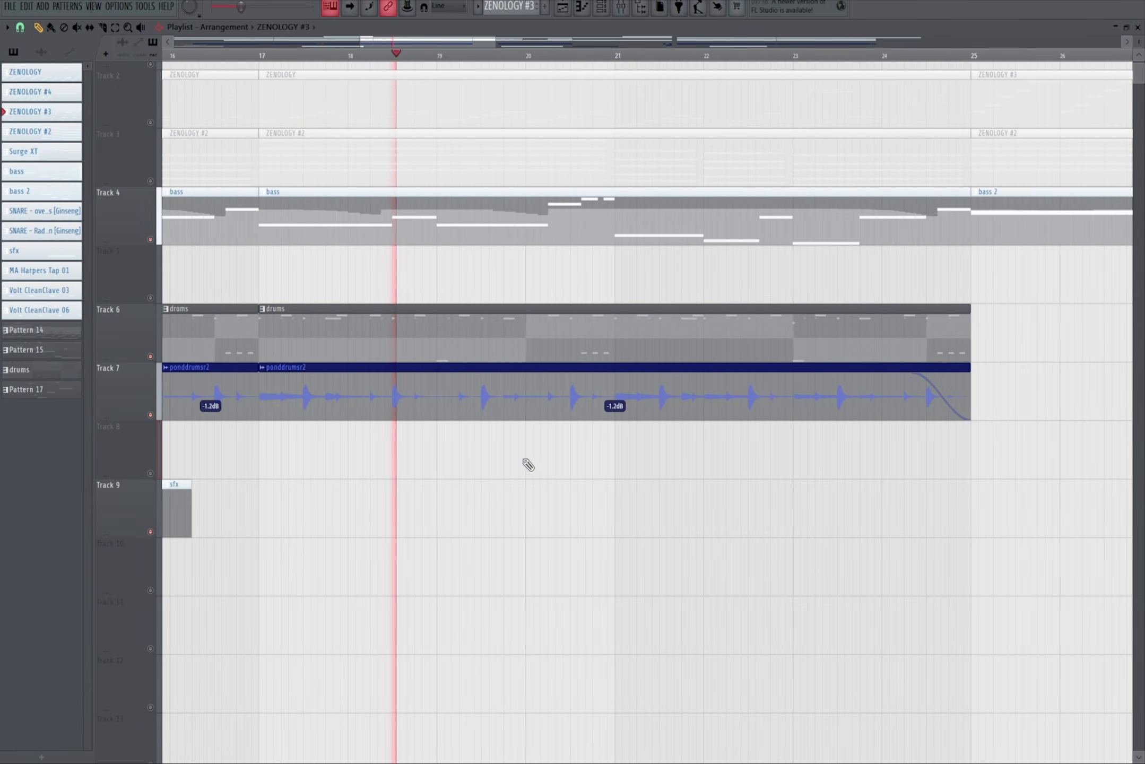
{"action": "scroll", "coordinate": [550, 468], "scroll_direction": "up", "scroll_amount": 1}
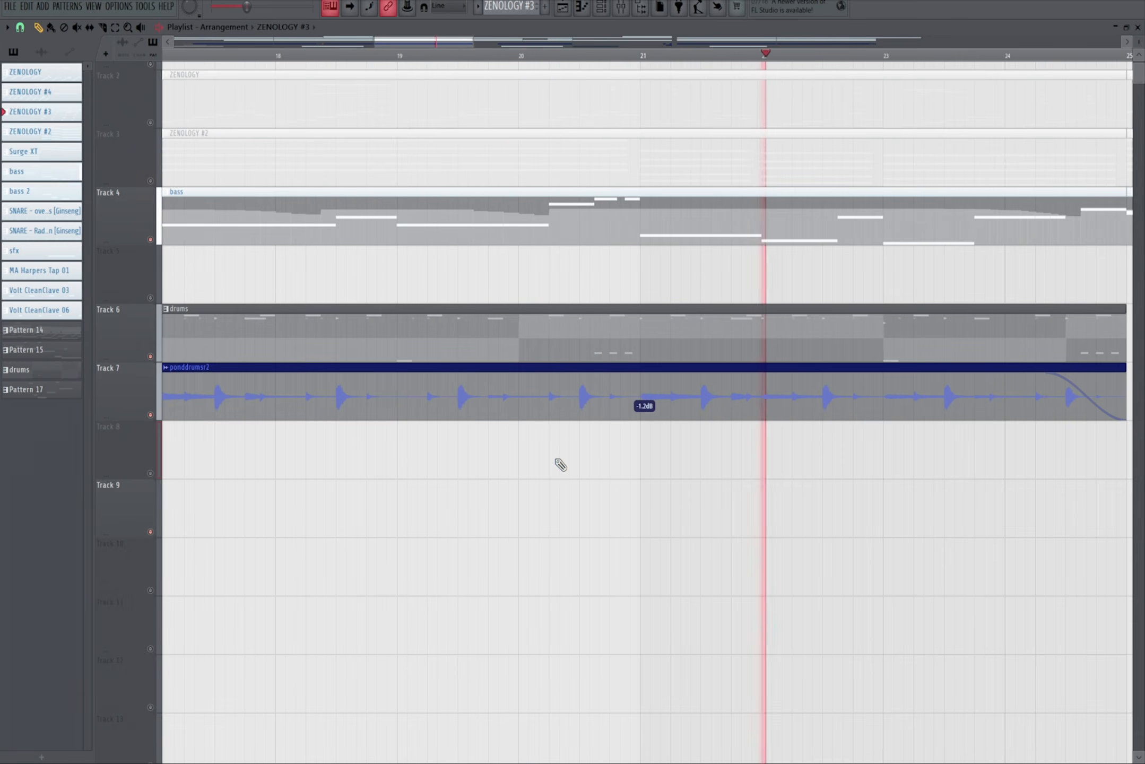
{"action": "scroll", "coordinate": [752, 458], "scroll_direction": "down", "scroll_amount": 3, "text": "ctrl"}
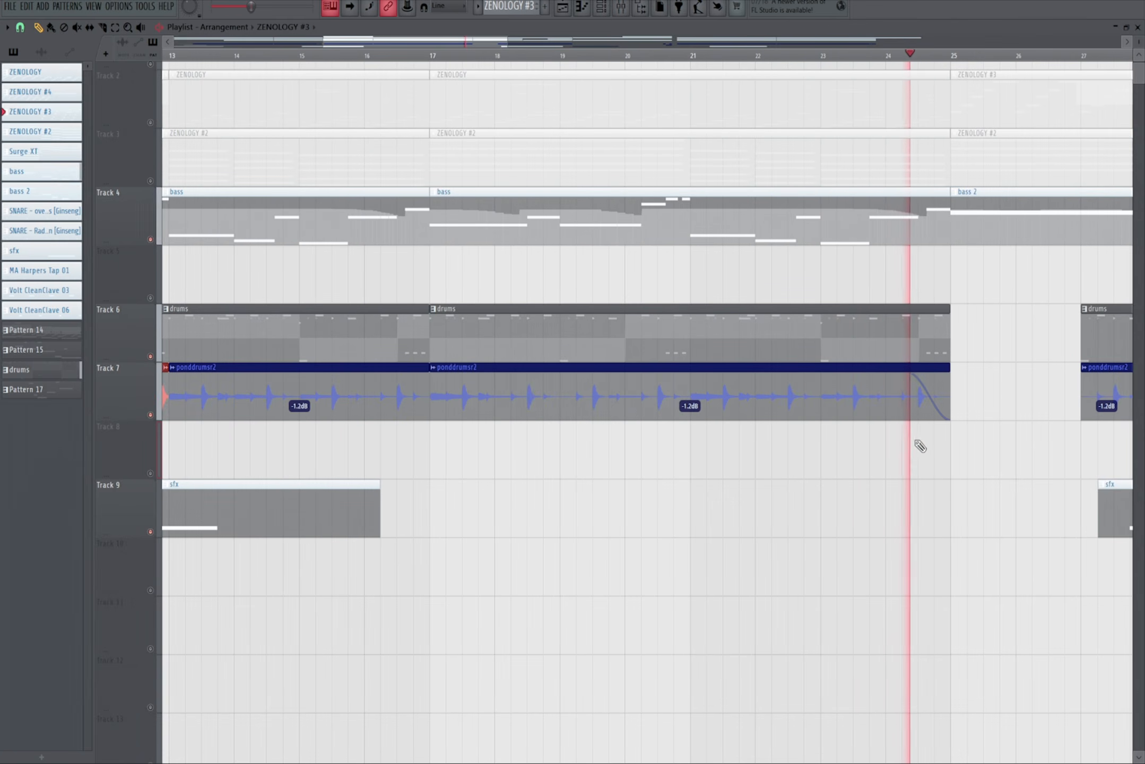
{"action": "scroll", "coordinate": [929, 448], "scroll_direction": "down", "scroll_amount": 3, "text": "ctrl"}
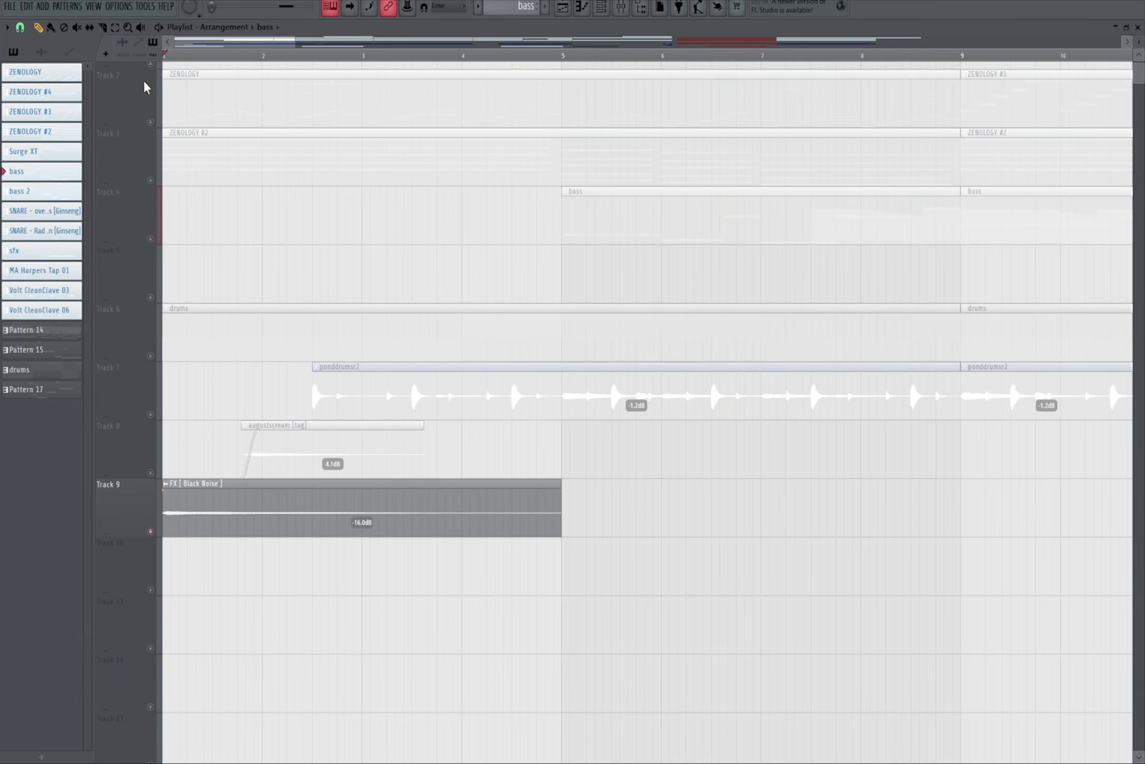
Play Track 9 on its own and examine its sfx and FX [ Brown Noise ] clips around bar 33.
{"action": "key", "text": "space"}
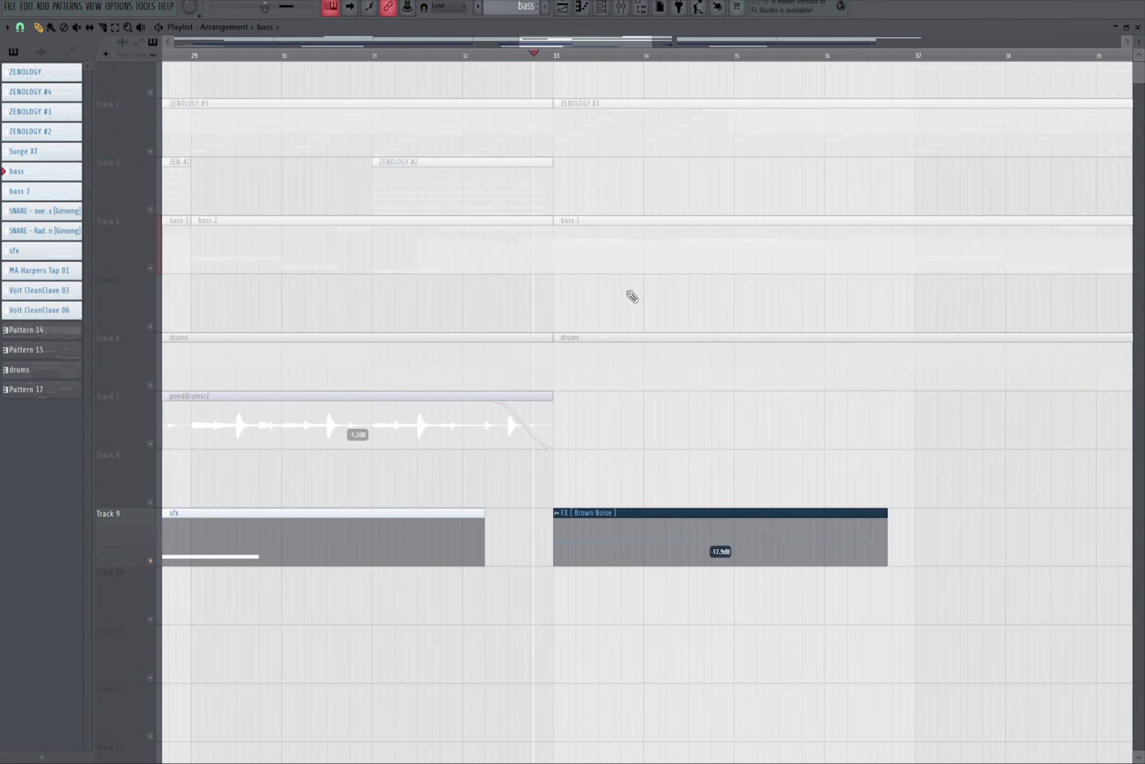
{"action": "scroll", "coordinate": [763, 420], "scroll_direction": "up", "scroll_amount": 2}
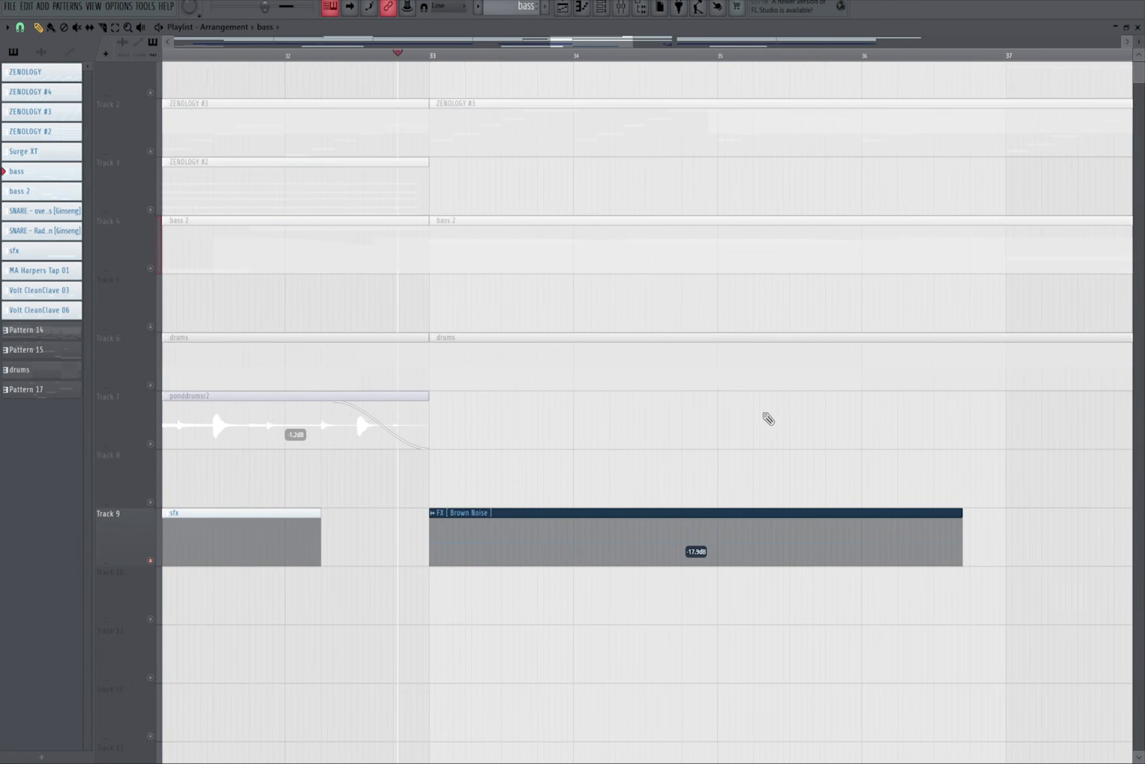
{"action": "scroll", "coordinate": [768, 419], "scroll_direction": "down", "scroll_amount": 3}
{"action": "scroll", "coordinate": [767, 409], "scroll_direction": "up", "scroll_amount": 3}
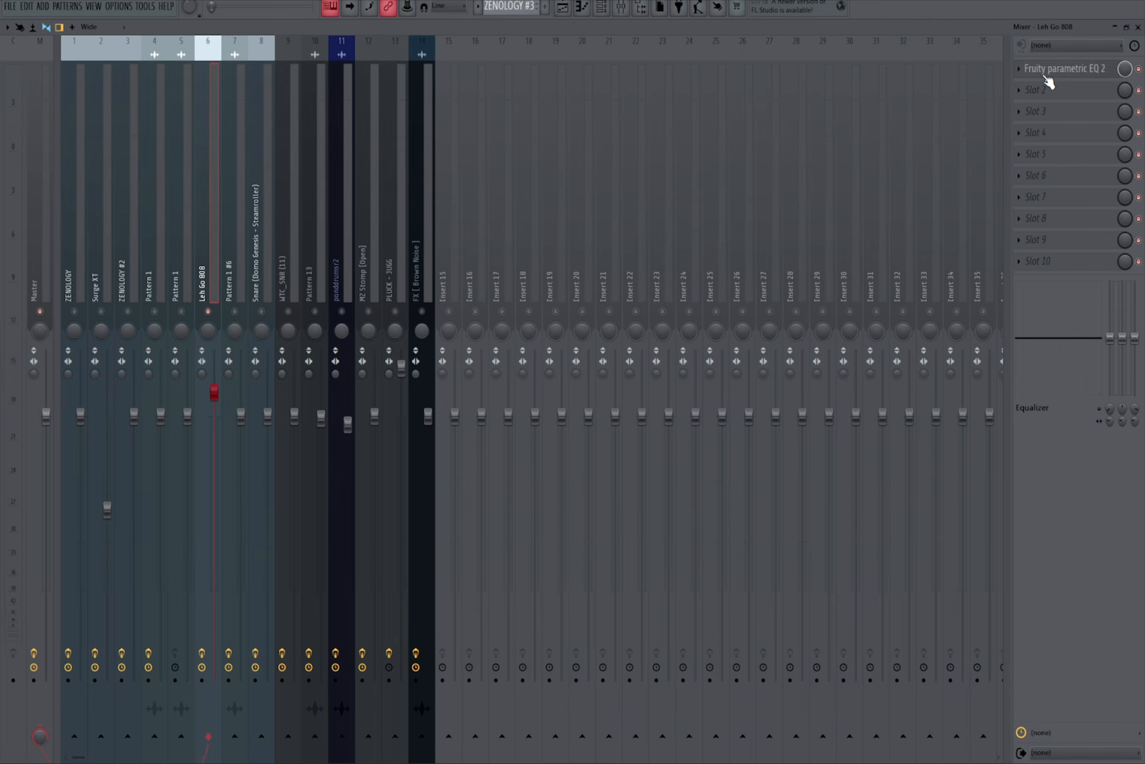
View the EQ on the Leh Go 808 mixer track, plus ValhallaVintageVerb and Fruity Parametric EQ 2 on the ponddrumsr2 track.
{"action": "left_click", "coordinate": [1045, 74]}
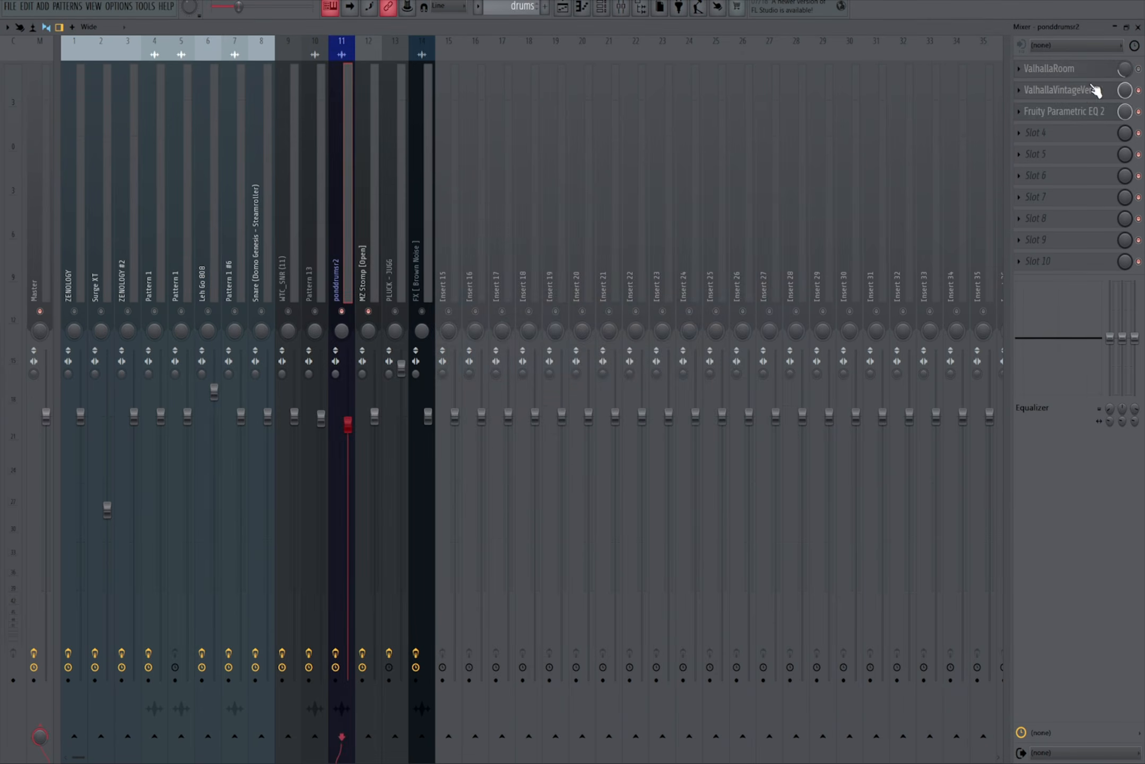
{"action": "left_click", "coordinate": [1078, 91]}
{"action": "left_click", "coordinate": [689, 94]}
{"action": "left_click", "coordinate": [1109, 113]}
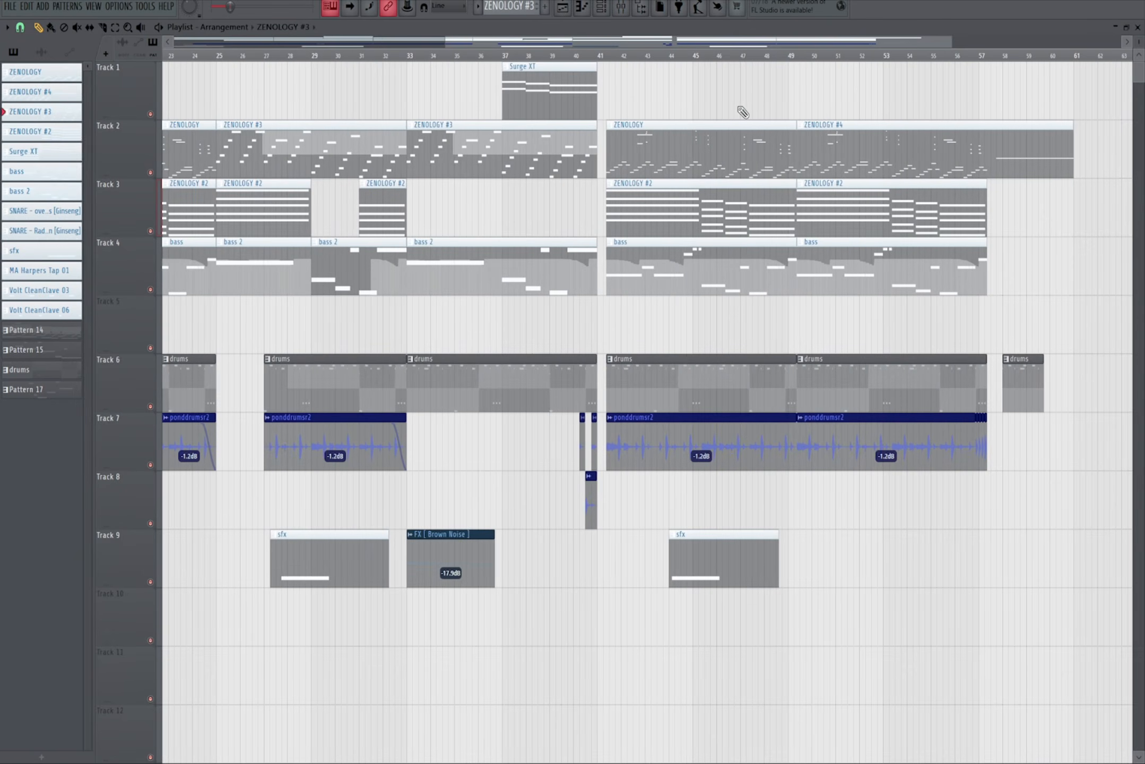
Look over the full arrangement in the playlist with all tracks active.
{"action": "scroll", "coordinate": [743, 112], "scroll_direction": "up", "scroll_amount": 1}
{"action": "left_click_drag", "start_coordinate": [713, 115], "coordinate": [628, 122]}
{"action": "scroll", "coordinate": [557, 123], "scroll_direction": "up", "scroll_amount": 2}
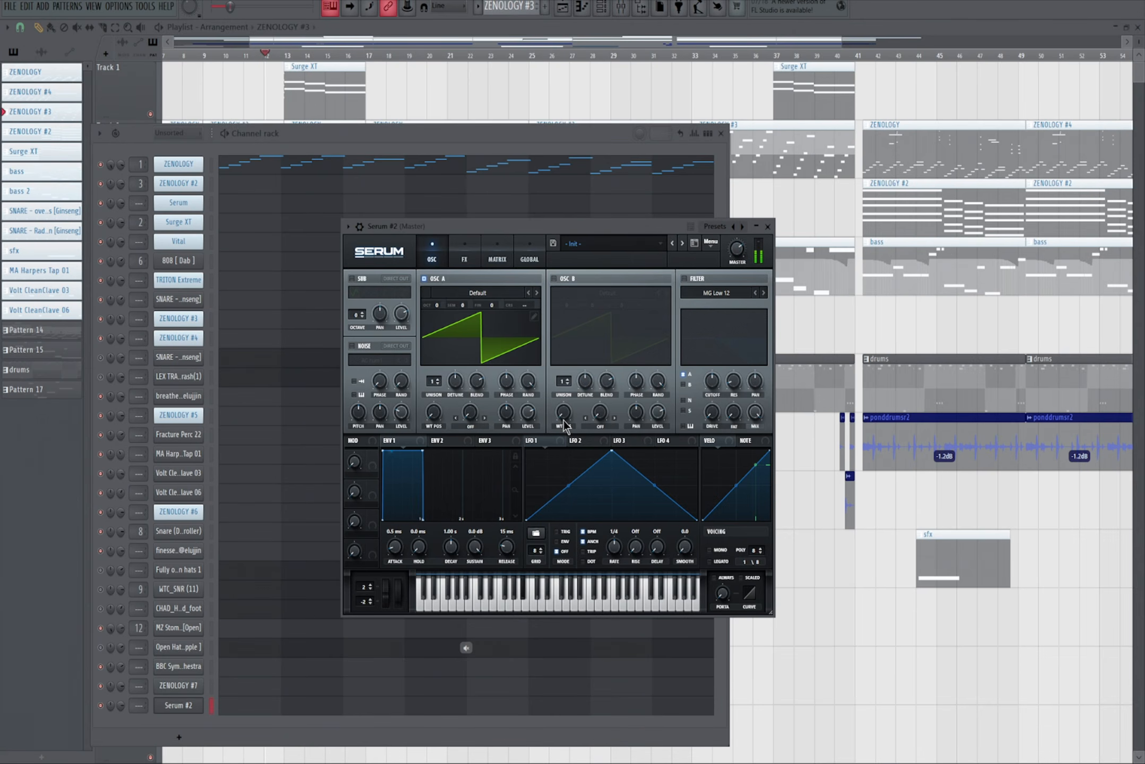
View the Serum #2 synth with its Init preset, repositioning its window over the channel rack.
{"action": "left_click_drag", "start_coordinate": [725, 227], "coordinate": [693, 202]}
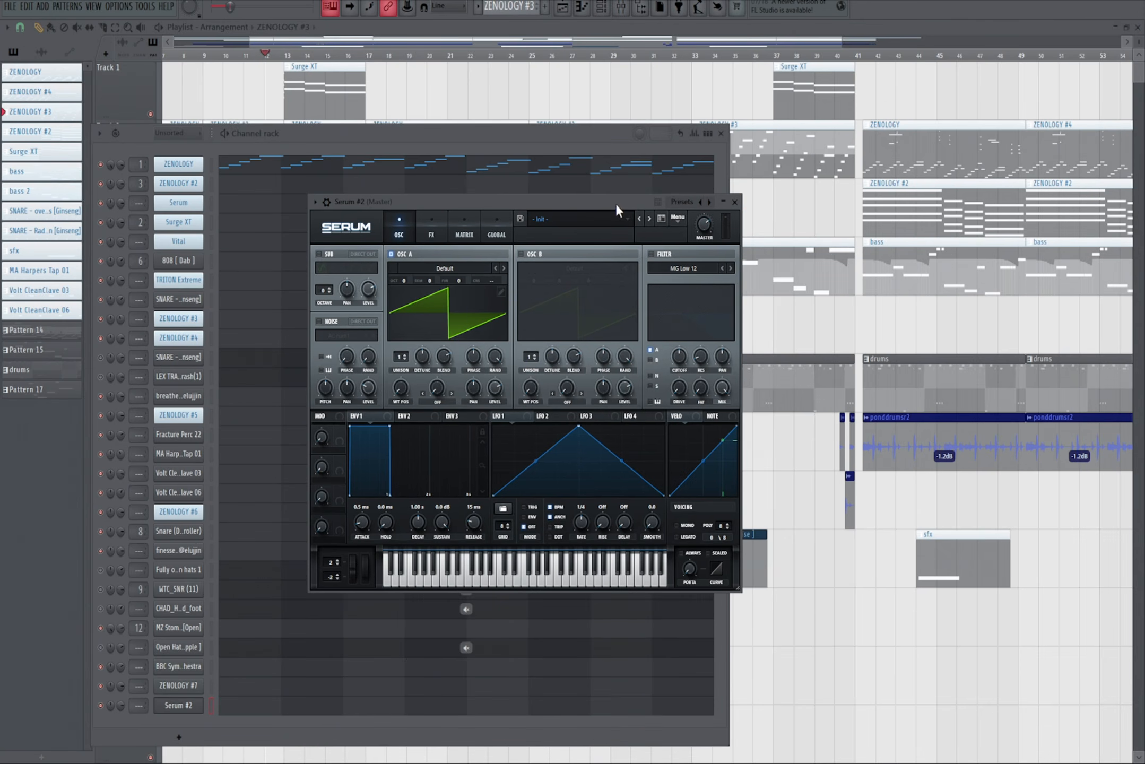
{"action": "left_click_drag", "start_coordinate": [616, 204], "coordinate": [688, 281]}
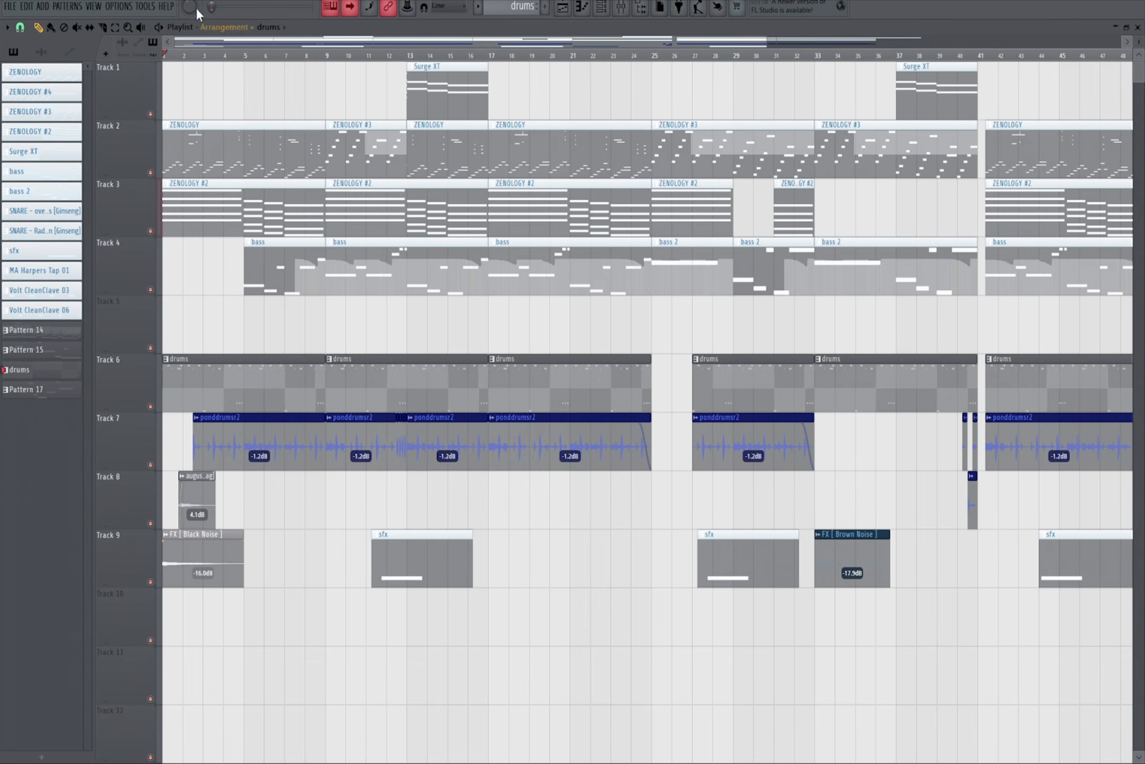